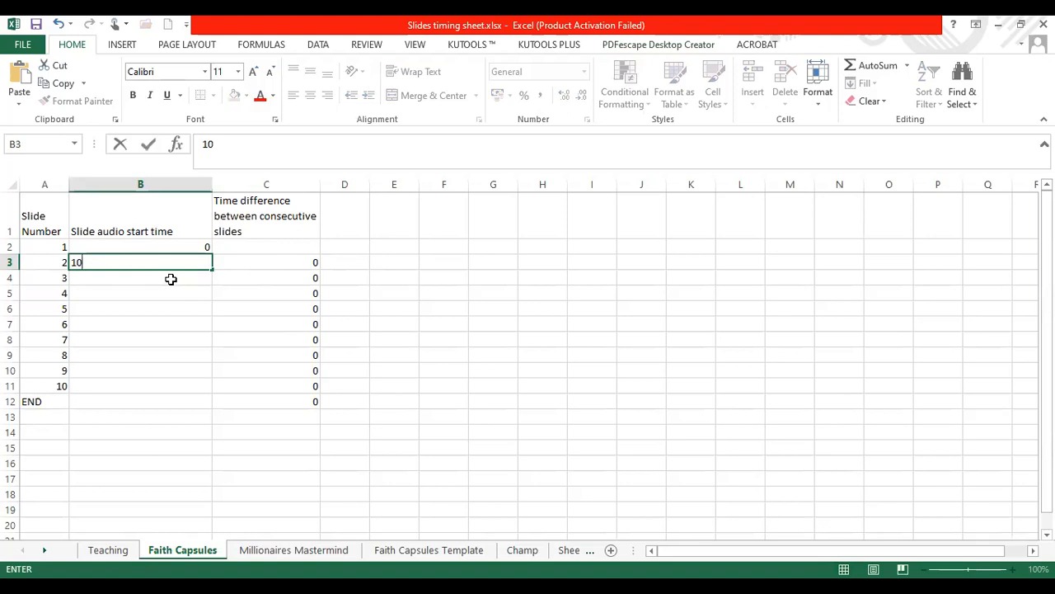
Enter example audio start times of 10 for slide 2 and 25 for slide 3
left_click(170, 279)
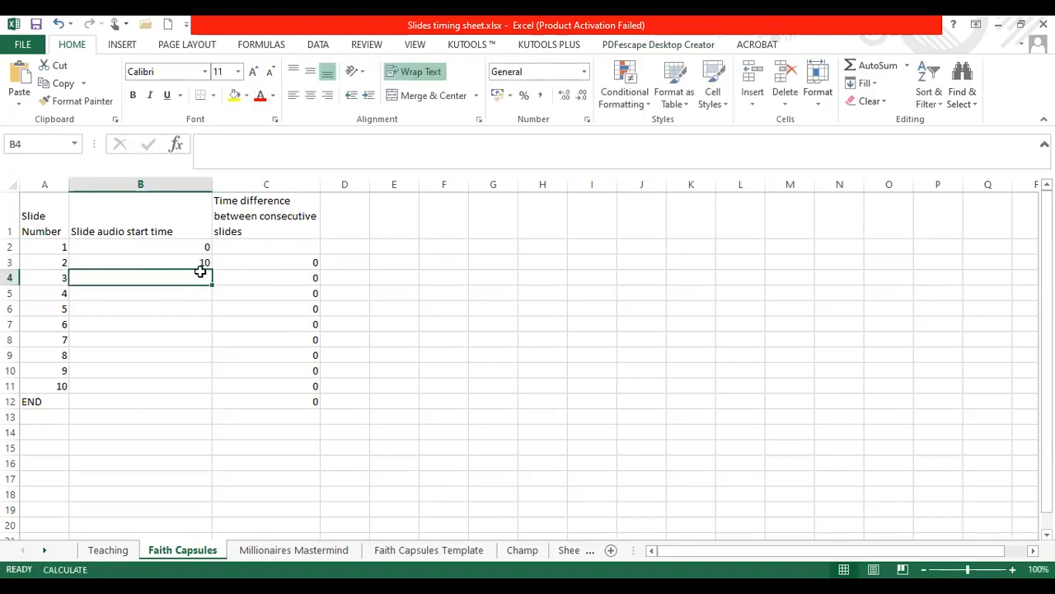
left_click(202, 260)
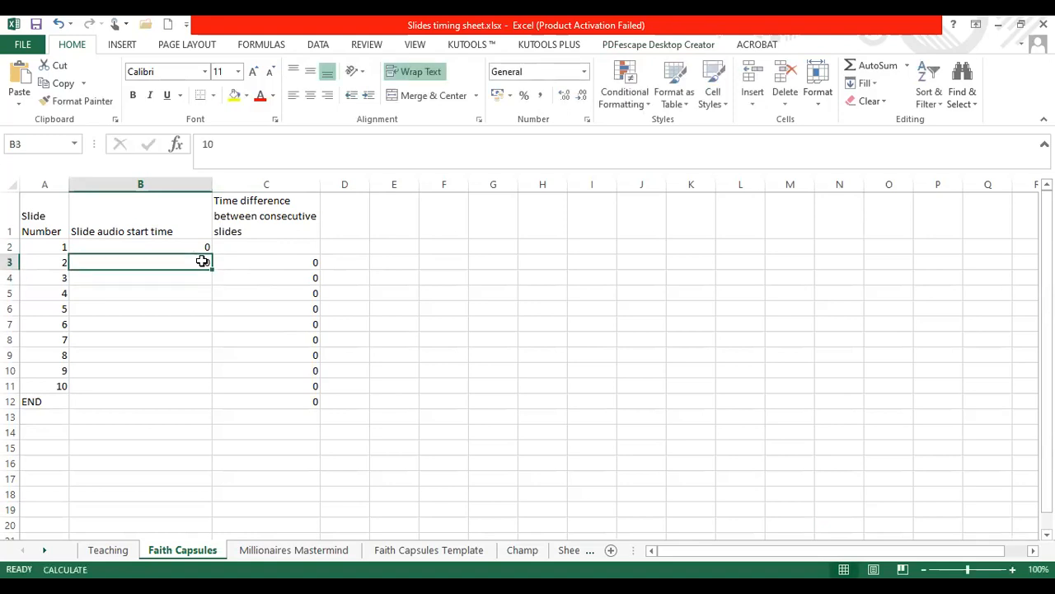
left_click(305, 264)
left_click(184, 261)
left_click(306, 265)
left_click(194, 276)
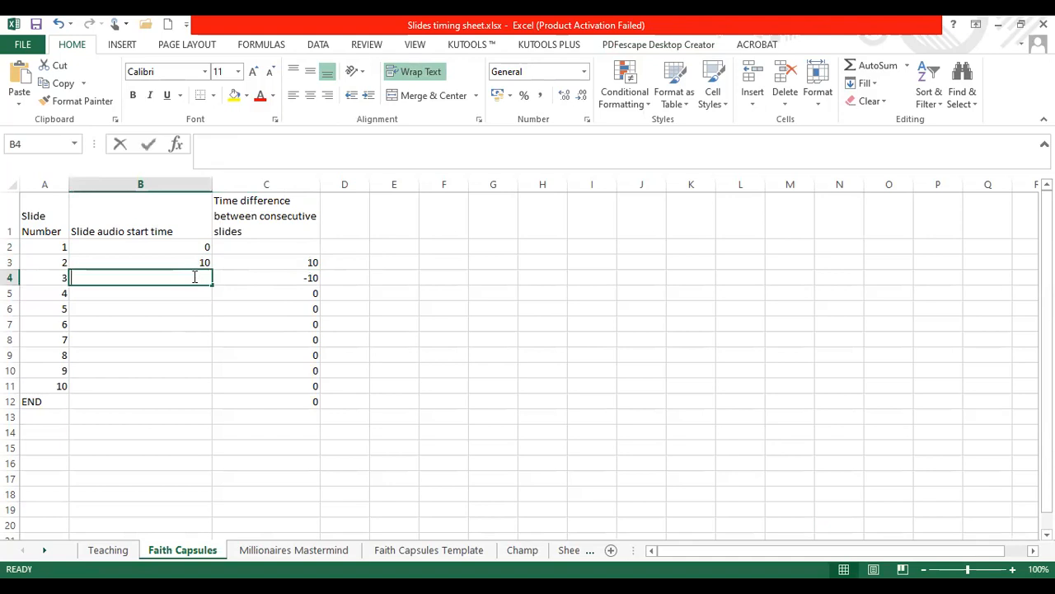
type("25")
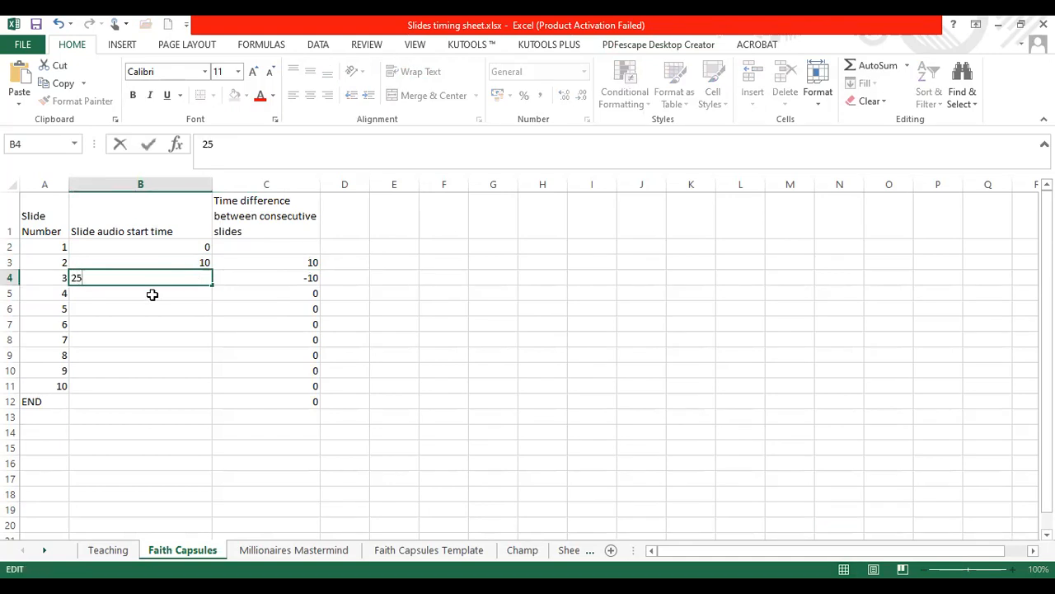
key("Return")
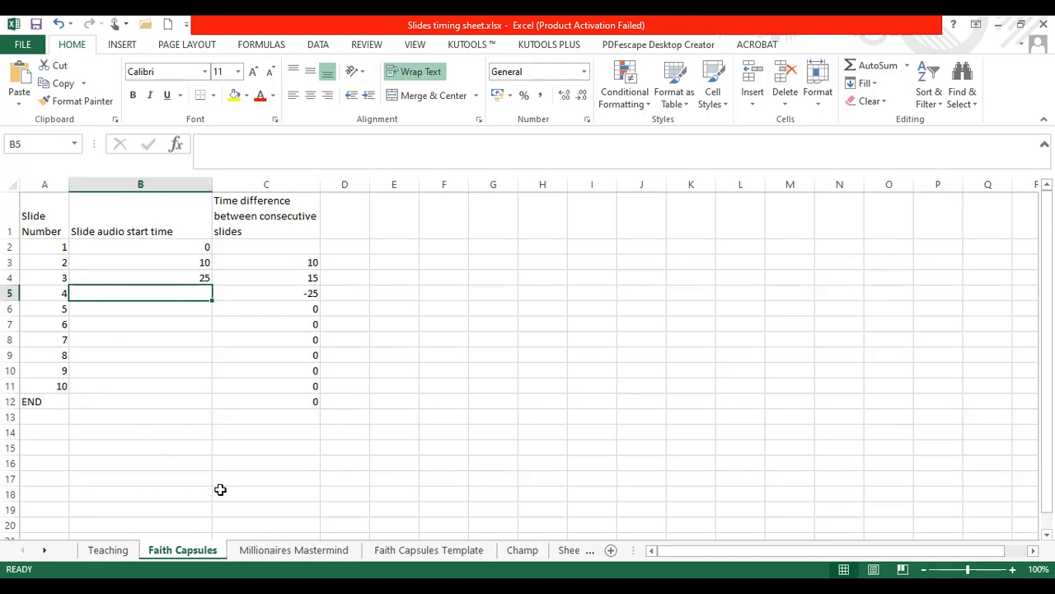
Extend the Slide Number column with 11 to 14 in A12:A15 and put the END label in A16
left_click(34, 402)
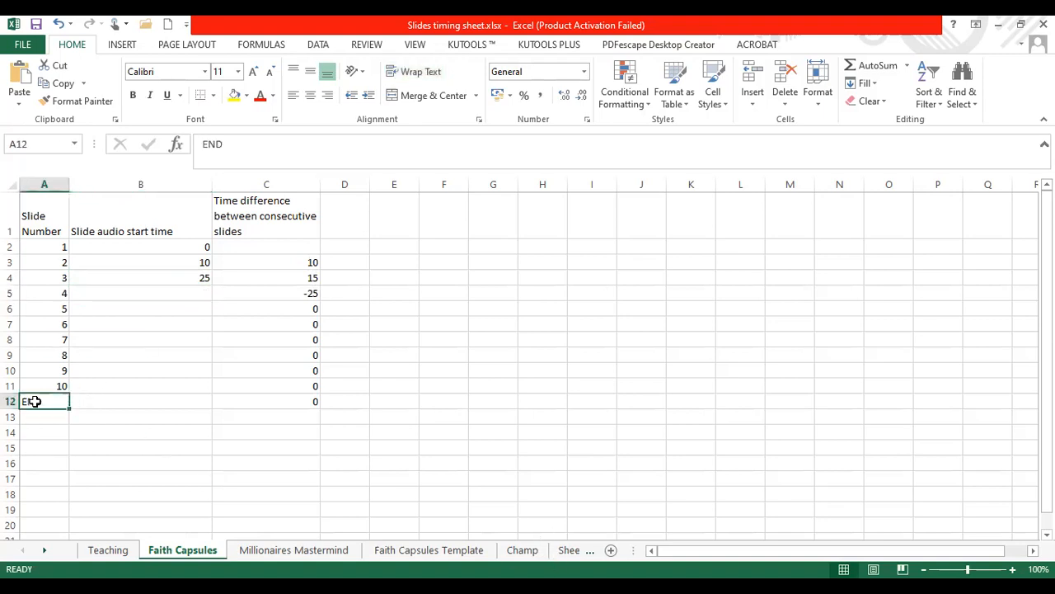
type("11")
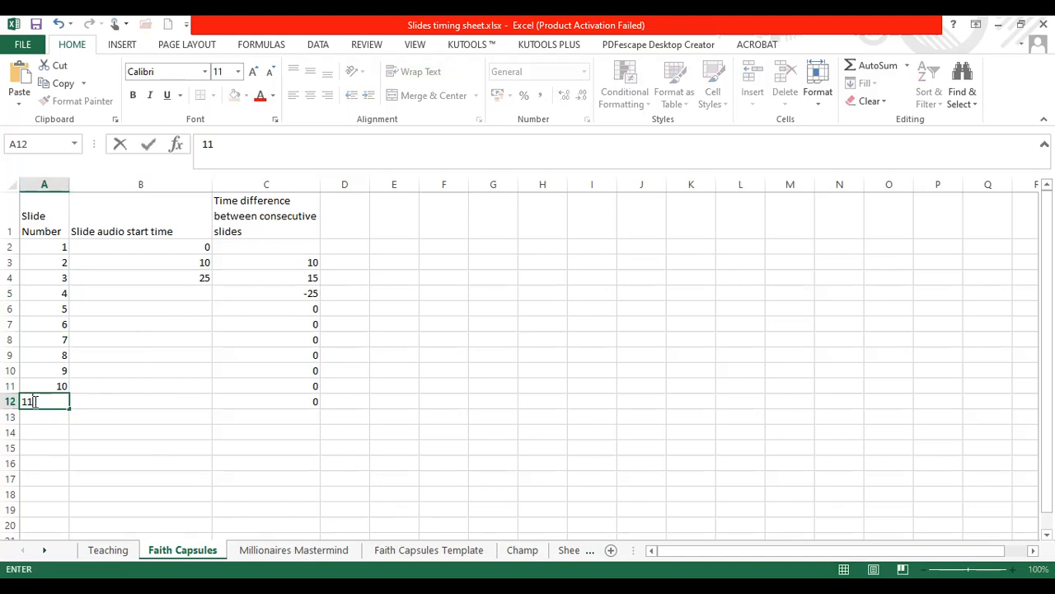
left_click(25, 418)
type("12")
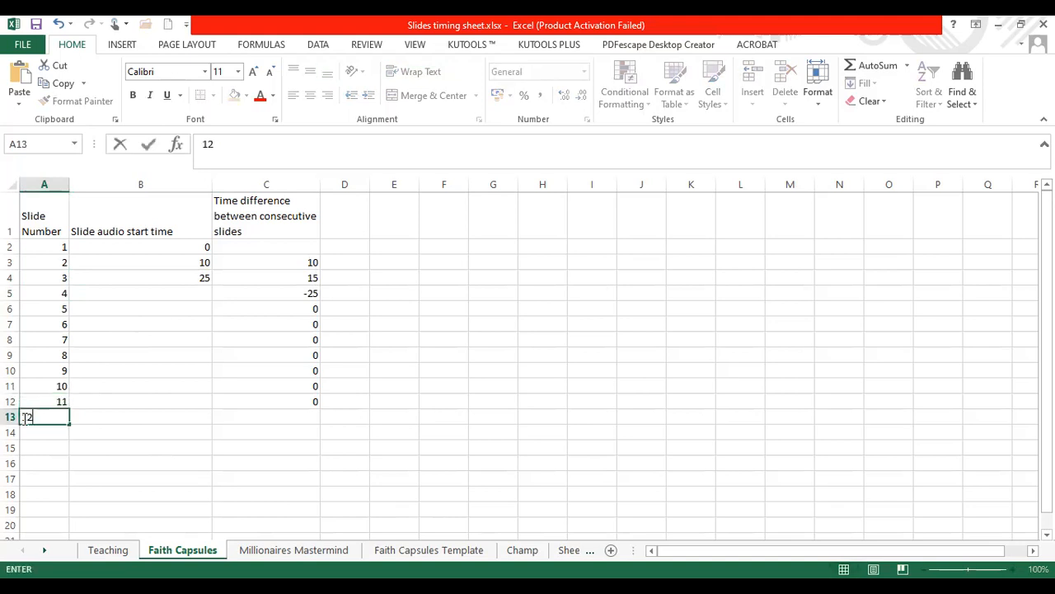
left_click(27, 432)
type("13")
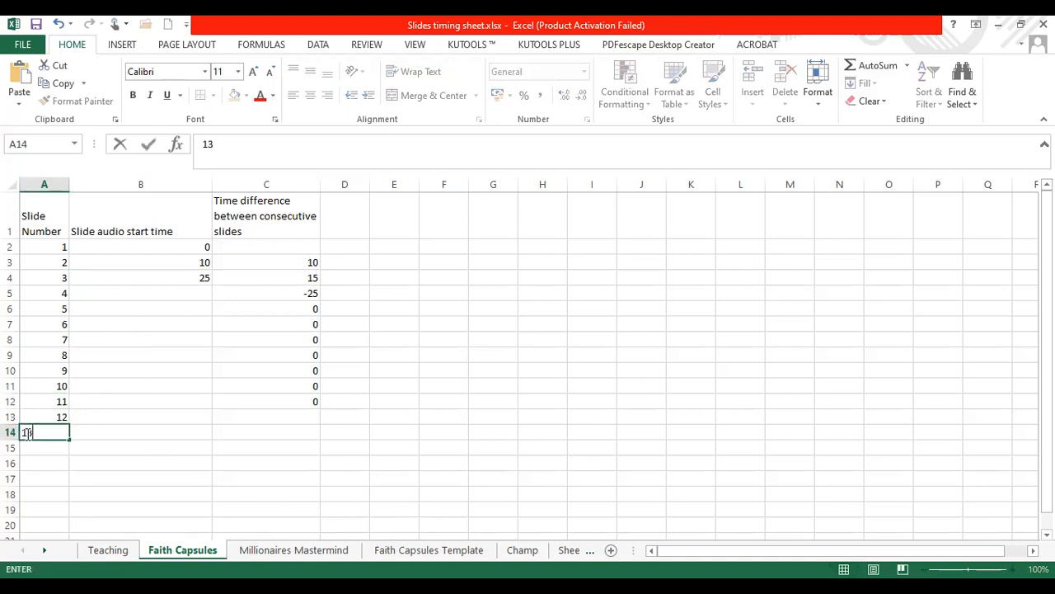
left_click(29, 447)
type("14")
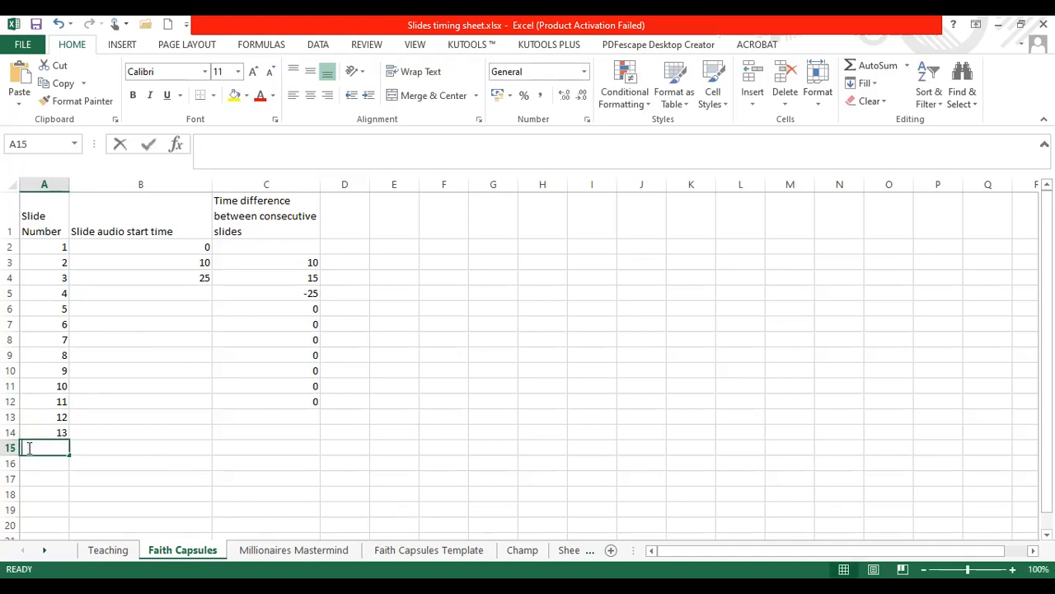
left_click(29, 464)
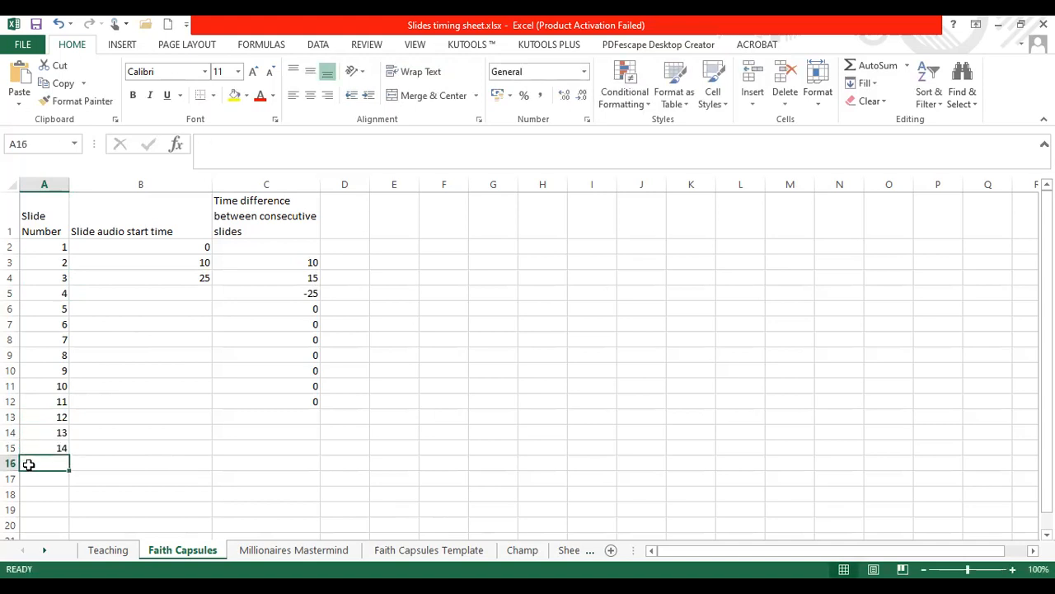
type("END")
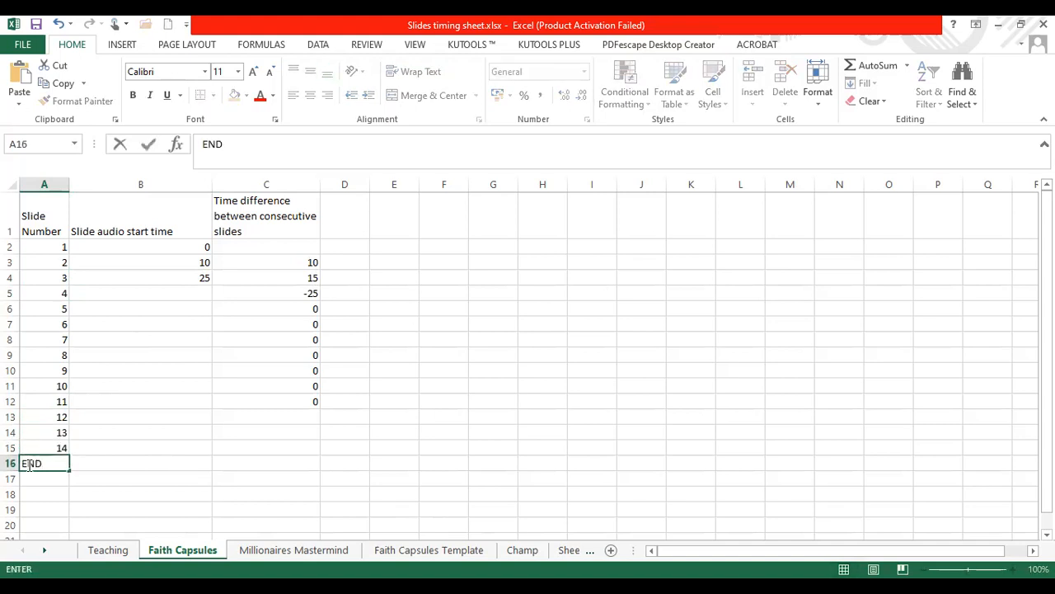
Clear the example audio start times for slides 2 and 3 in B3:B4
left_click(196, 263)
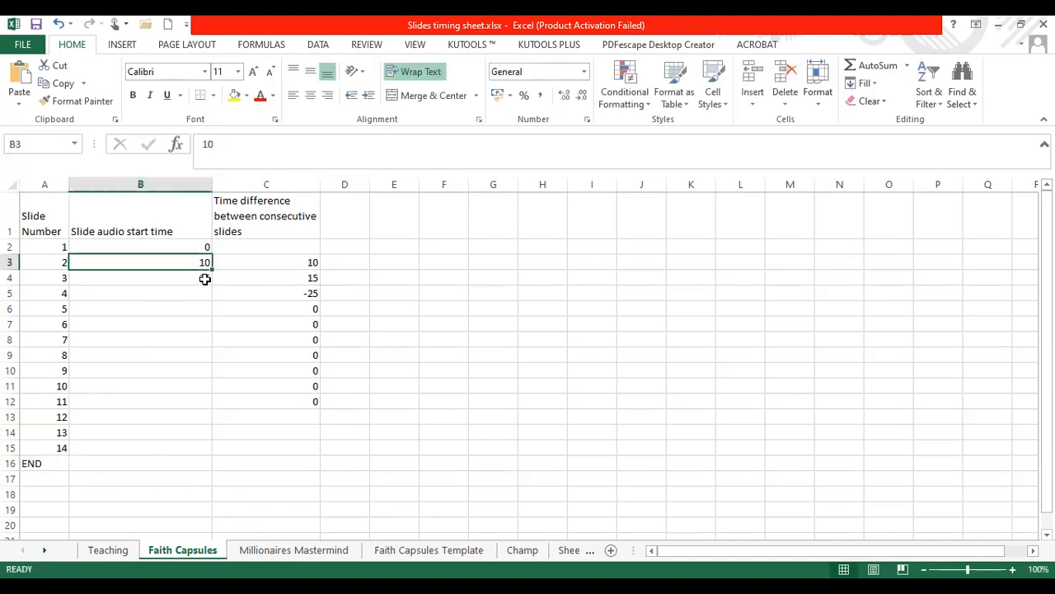
left_click_drag(196, 262, 197, 270)
key("Delete")
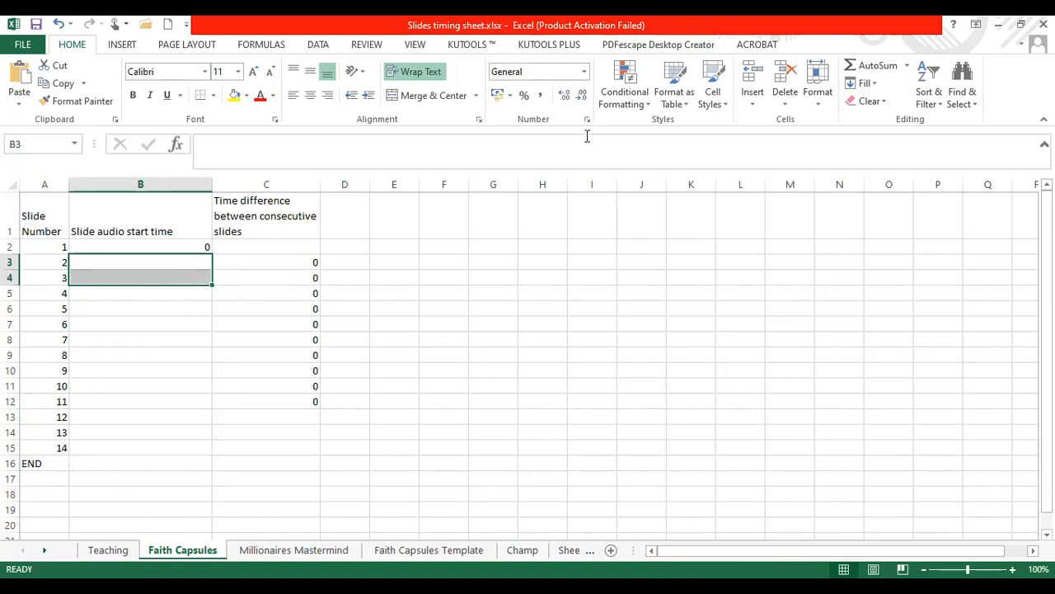
Switch to the Faith Capsules presentation in PowerPoint and examine the opening words of slide 2's text
left_click(933, 287)
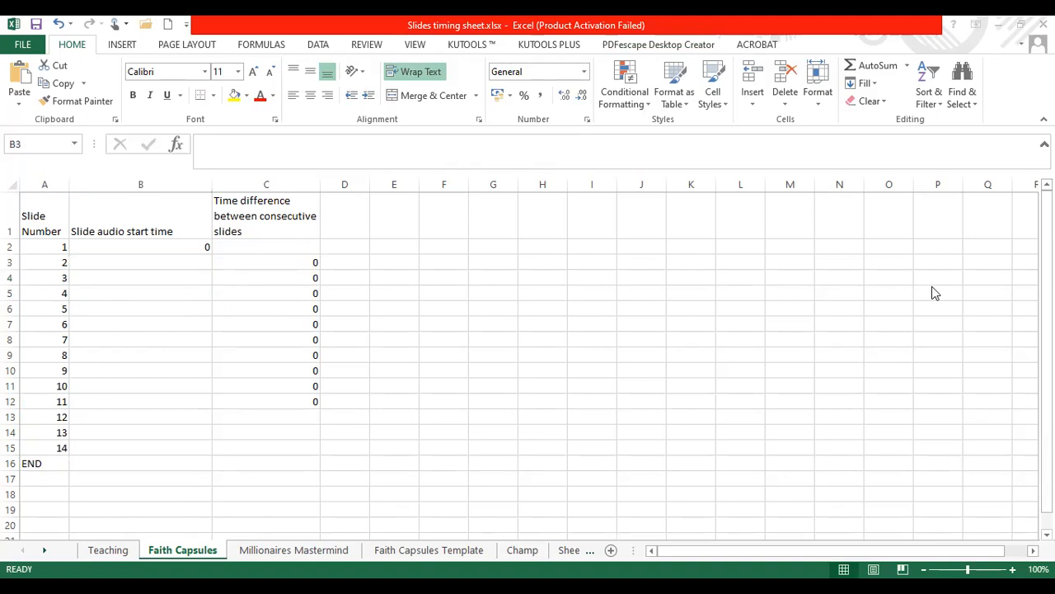
key("alt+Tab")
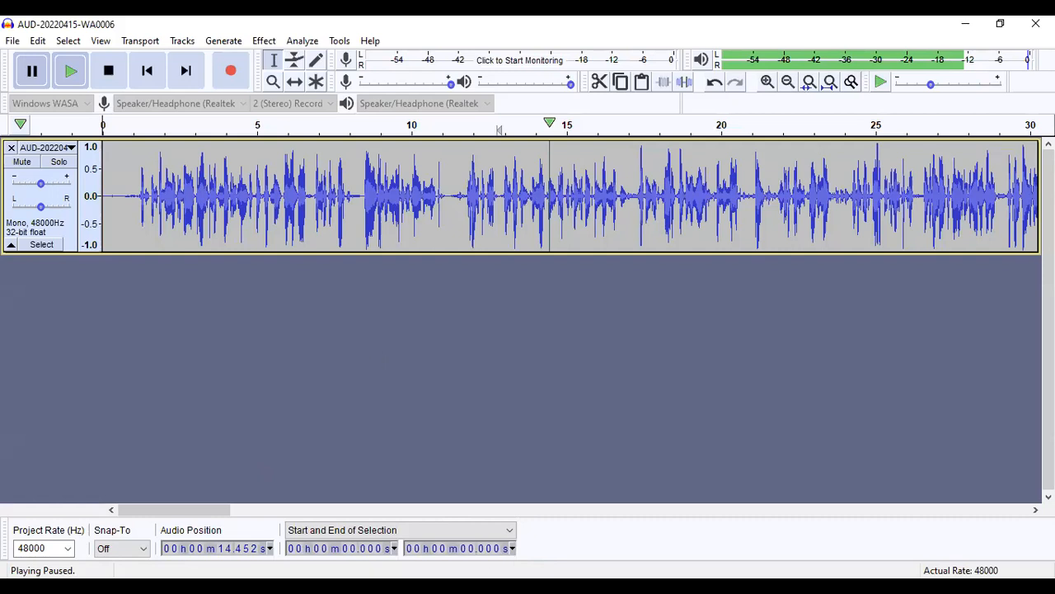
key("alt+Tab")
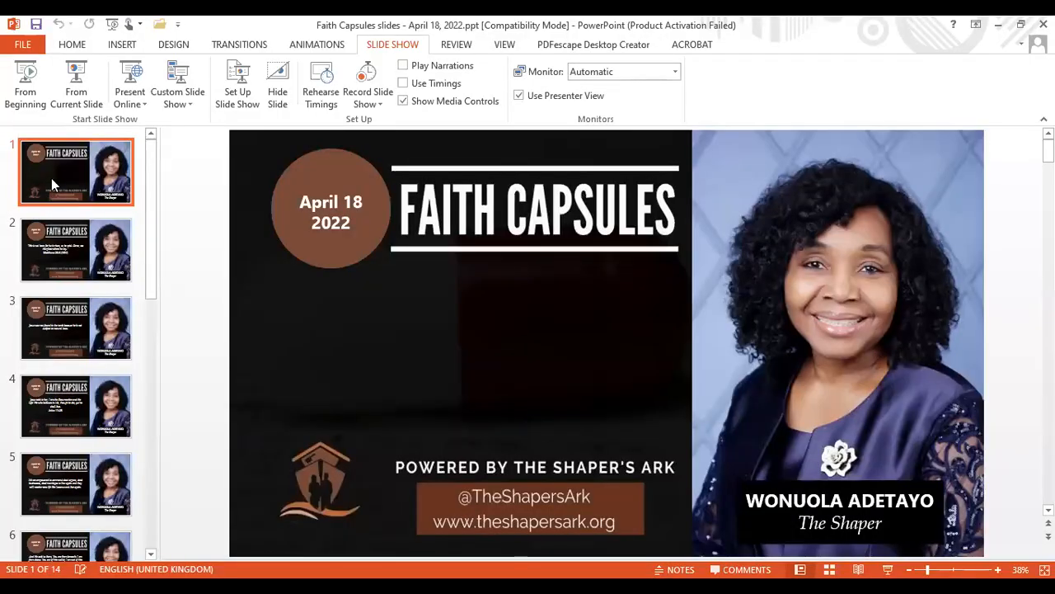
left_click(71, 239)
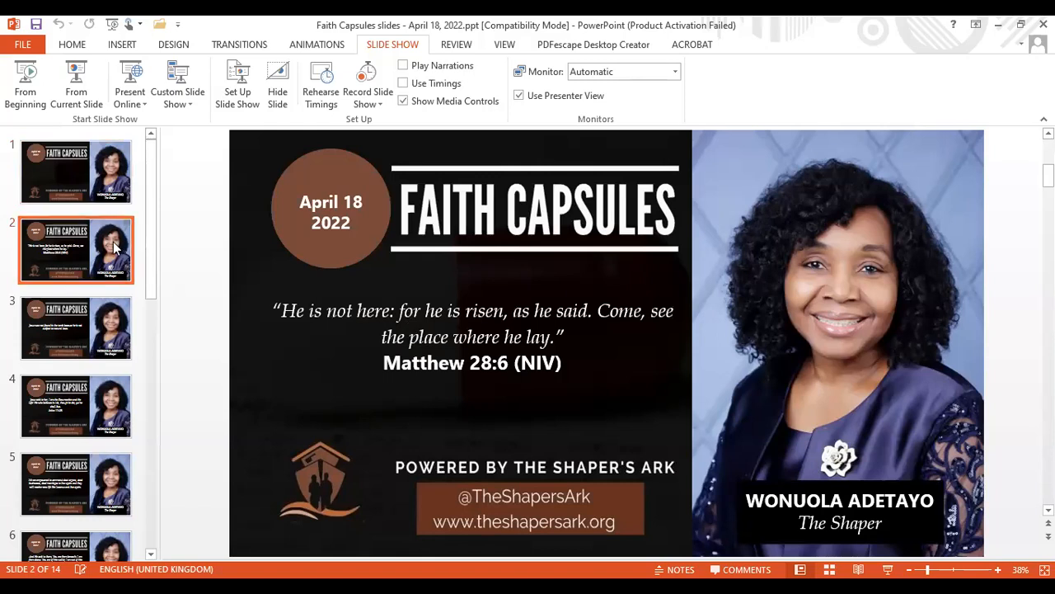
left_click(281, 311)
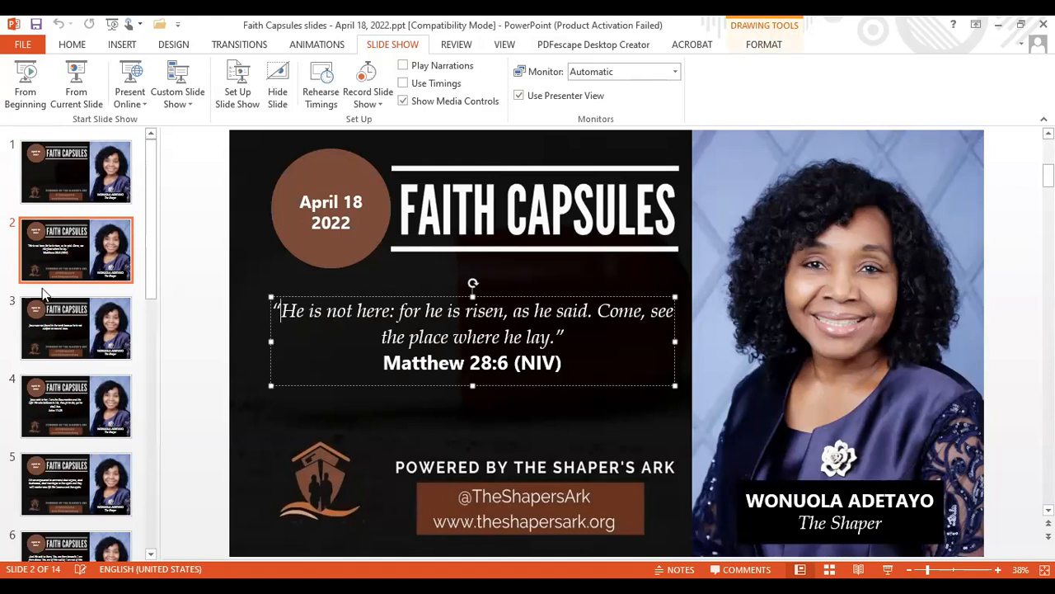
left_click(51, 261)
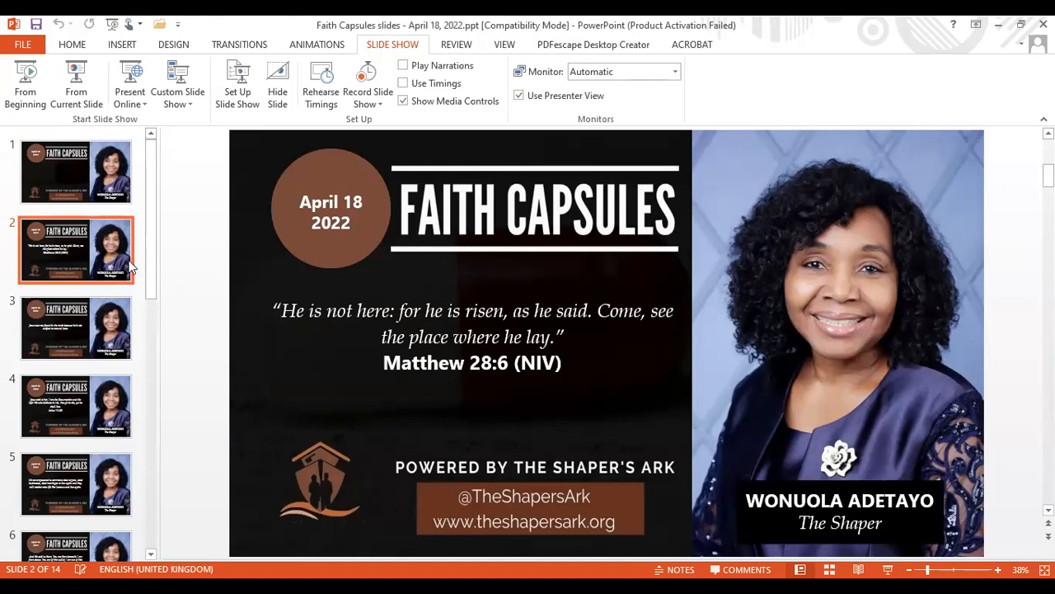
left_click(252, 258)
double_click(251, 258)
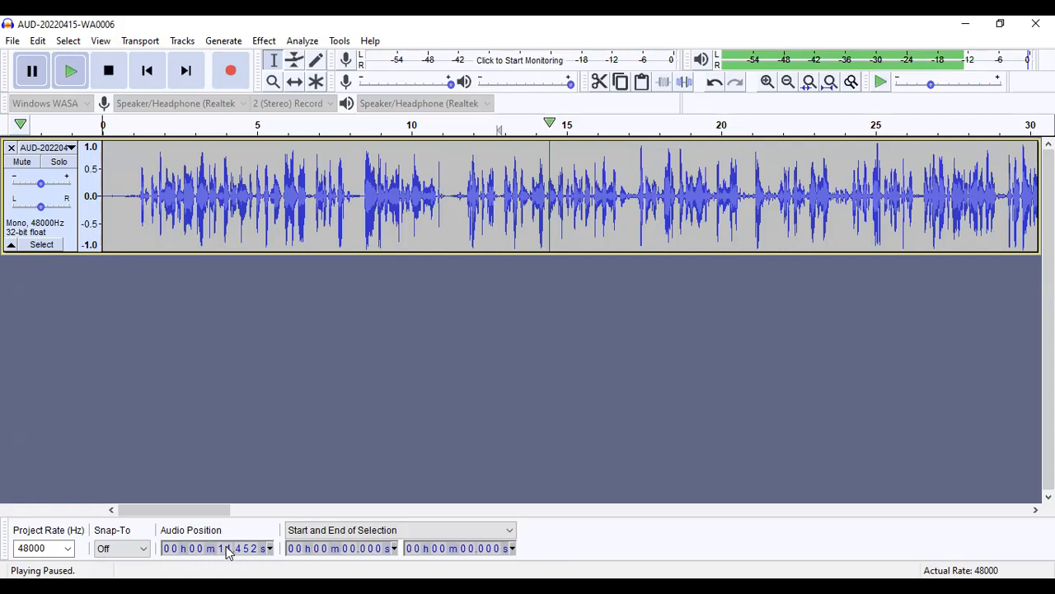
Play the audio in Audacity from the start and pause it at about 14 seconds, where slide 2 begins
left_click(71, 74)
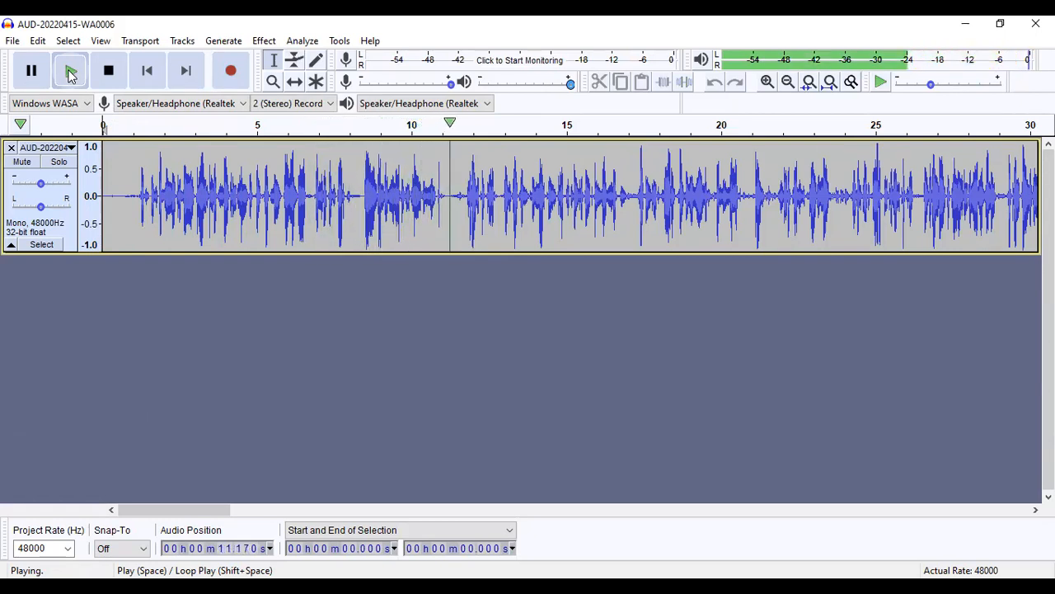
key("p")
key("p")
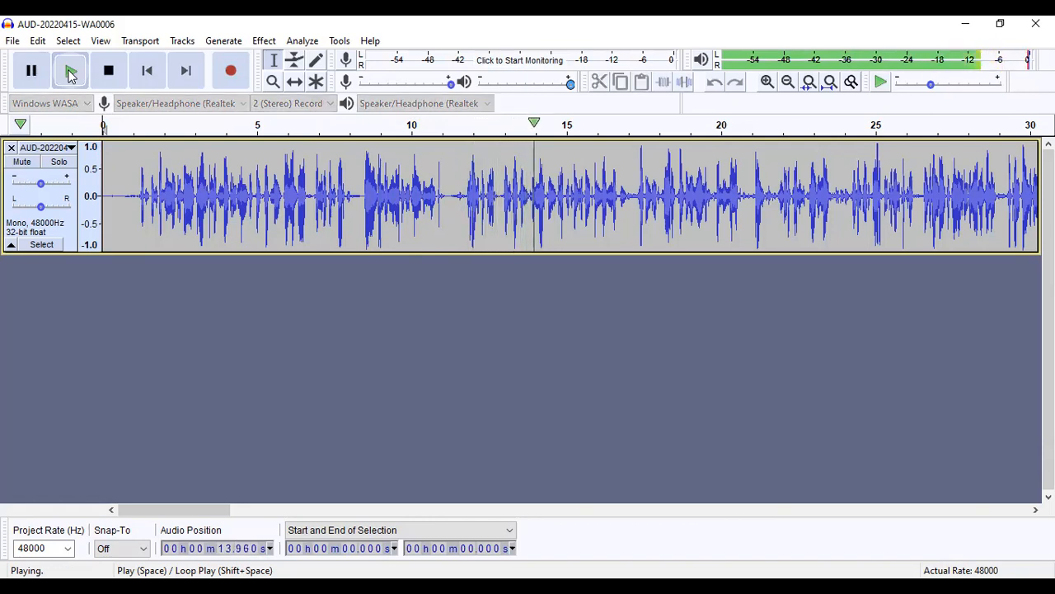
key("p")
left_click(70, 74)
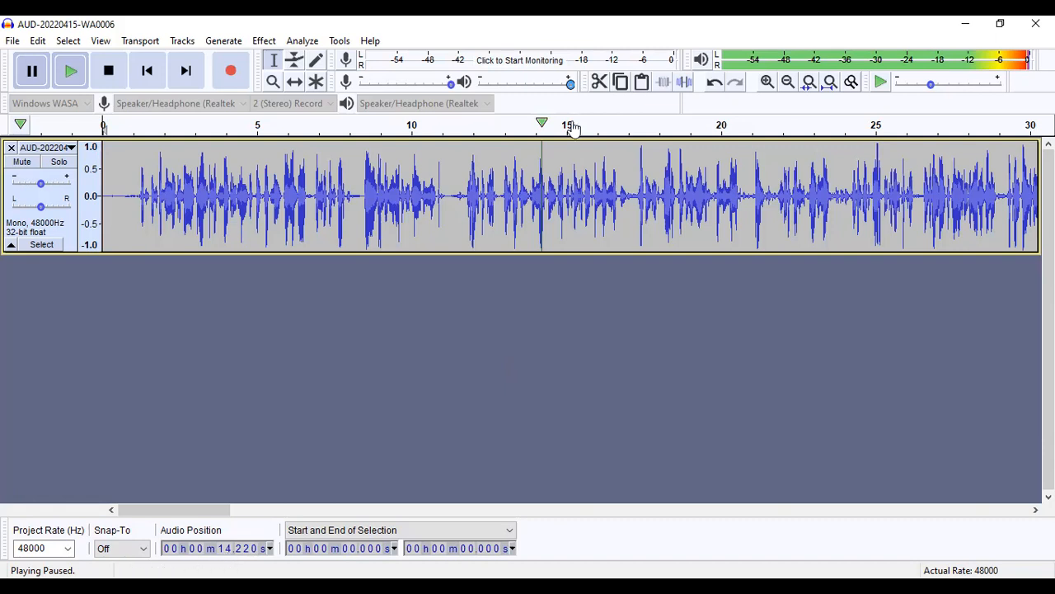
Switch to the timing sheet in Excel and enter 14 as slide 2's audio start time in B3
key("alt+Tab")
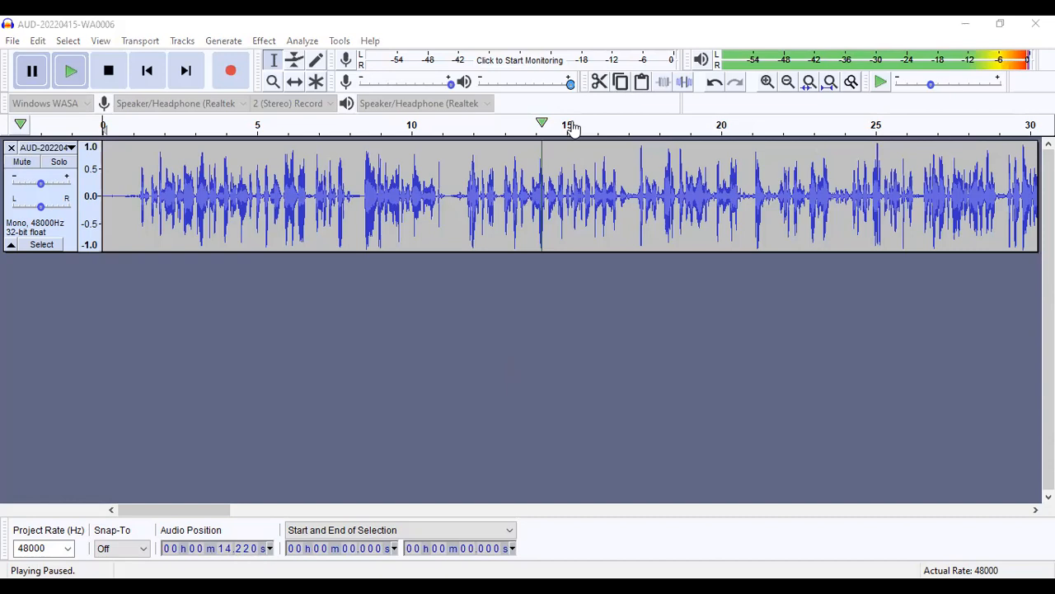
left_click(169, 261)
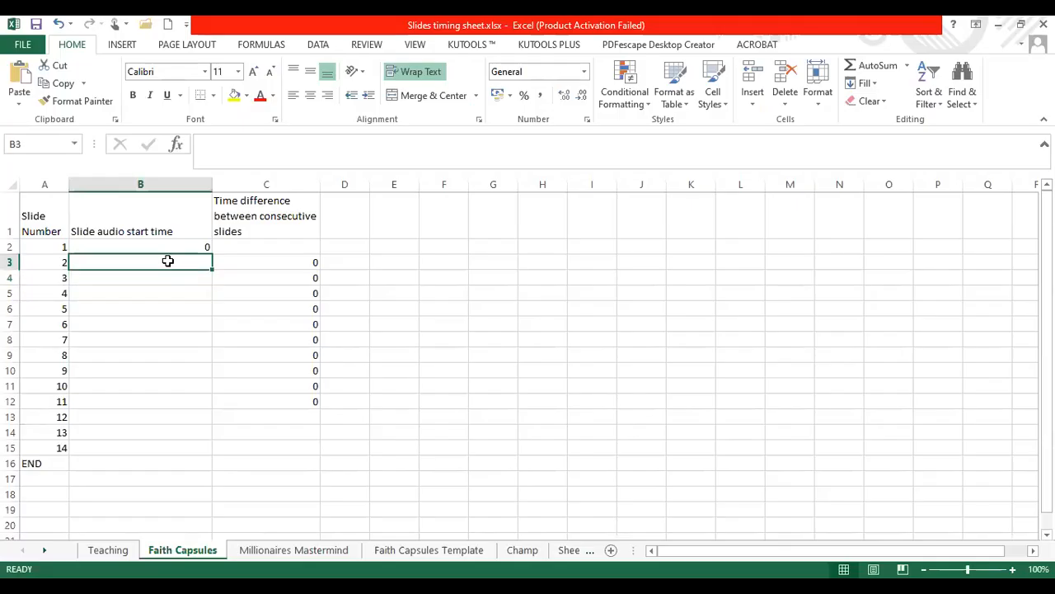
type("14")
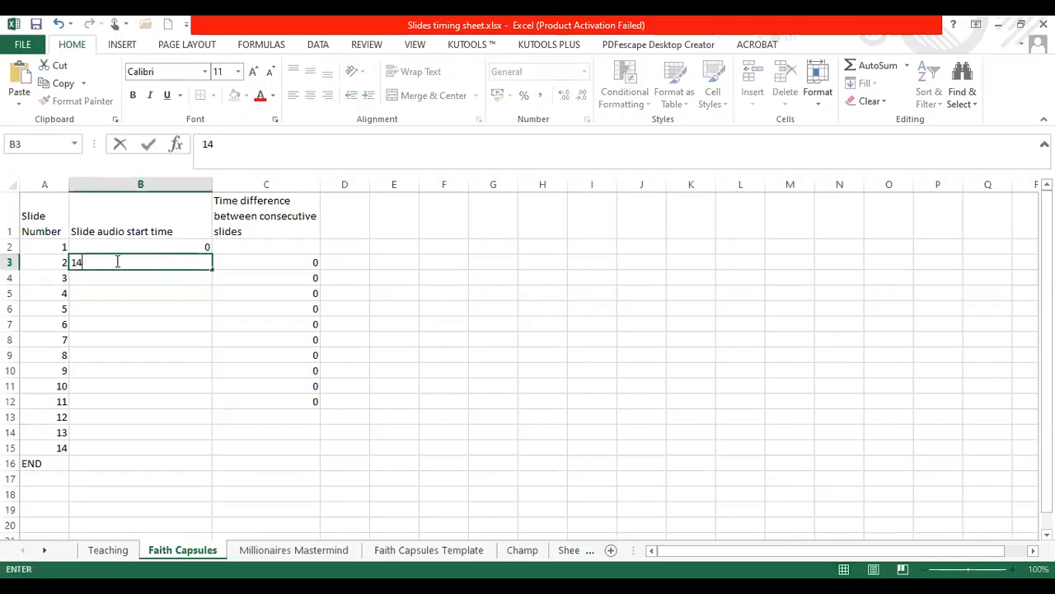
left_click(49, 262)
left_click(174, 263)
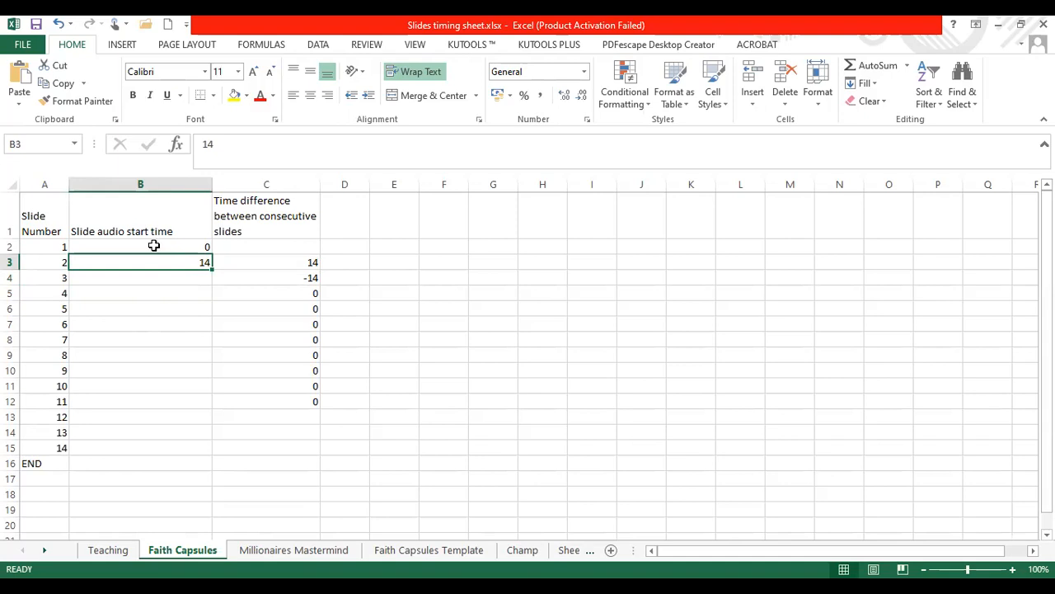
left_click(153, 246)
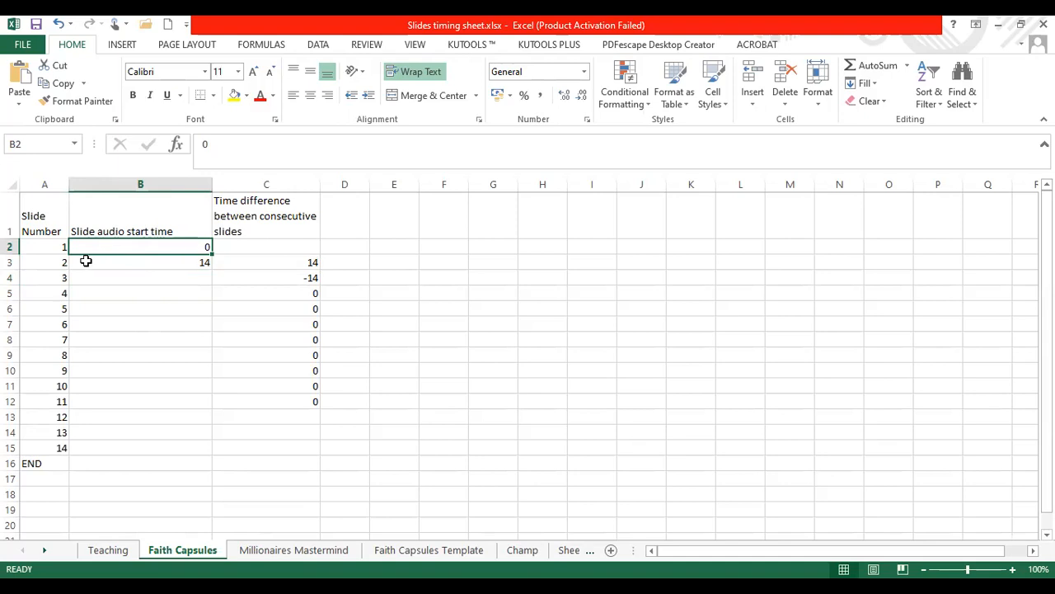
left_click(198, 262)
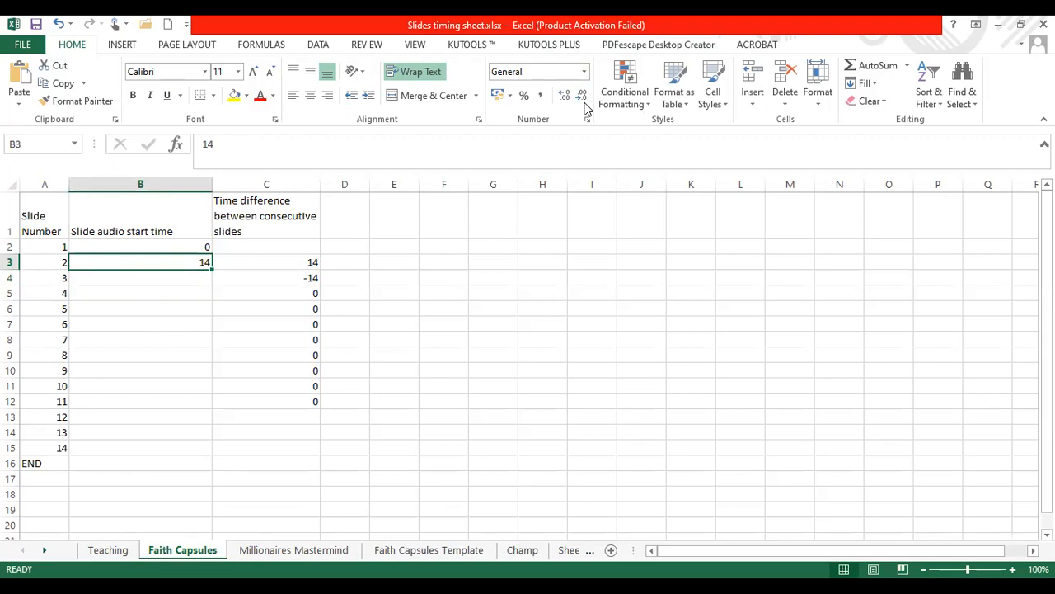
Switch to the Faith Capsules presentation in PowerPoint and examine the opening words of slide 3's text
key("alt+Tab")
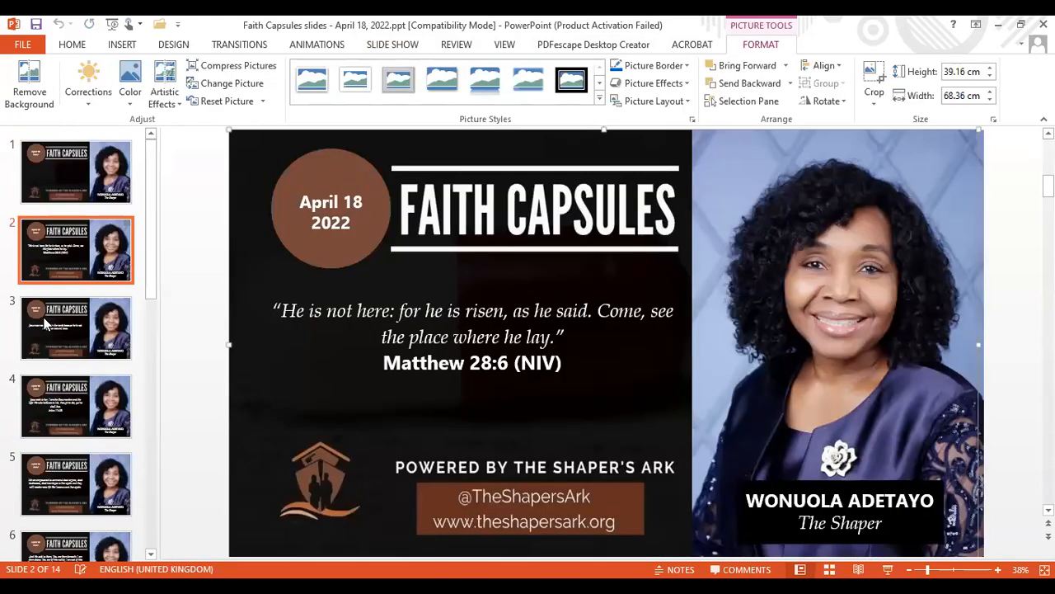
left_click(47, 324)
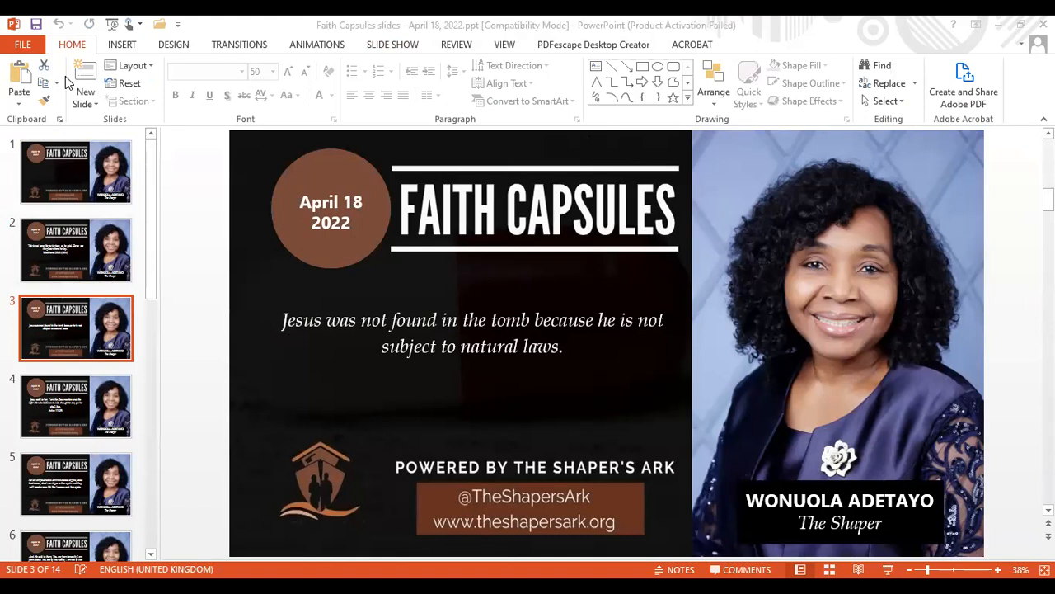
Play the audio in Audacity, replay the passage from about 39 seconds, and pause it at about 42 seconds, where slide 3 begins
key("alt+Tab")
left_click(67, 72)
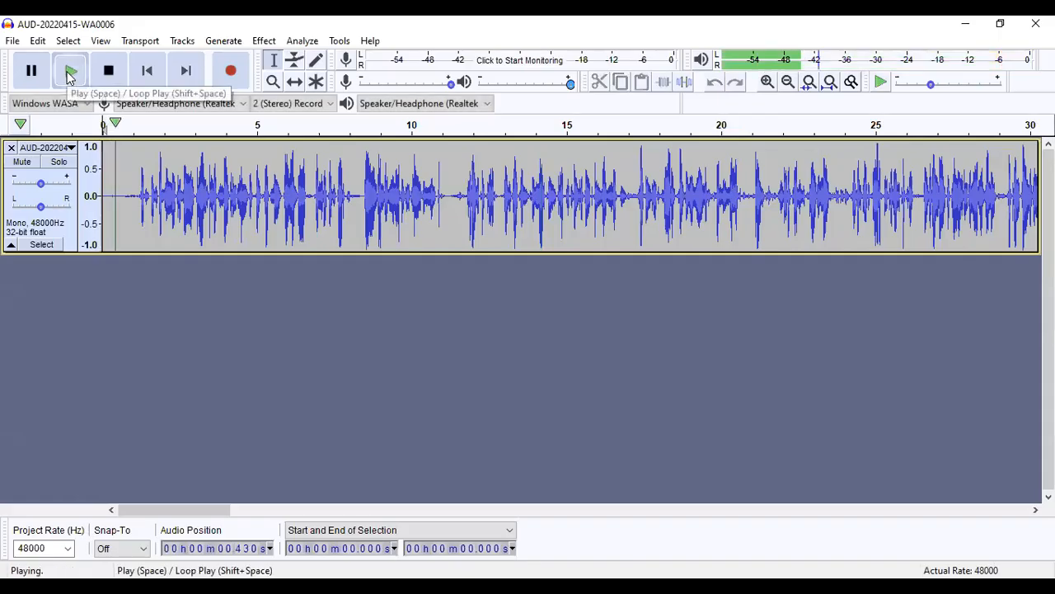
left_click(347, 127)
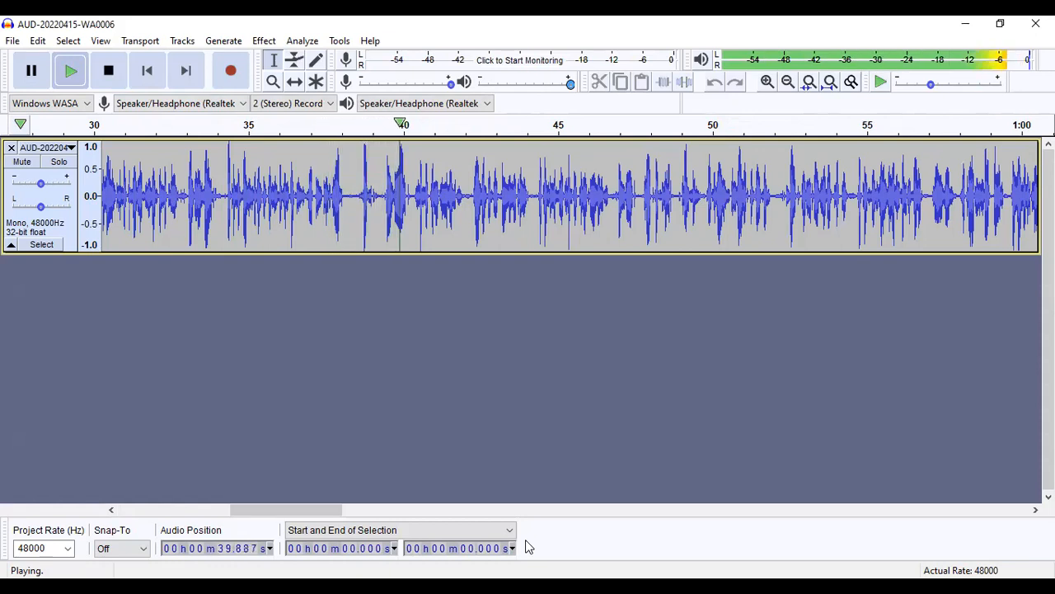
key("p")
key("p")
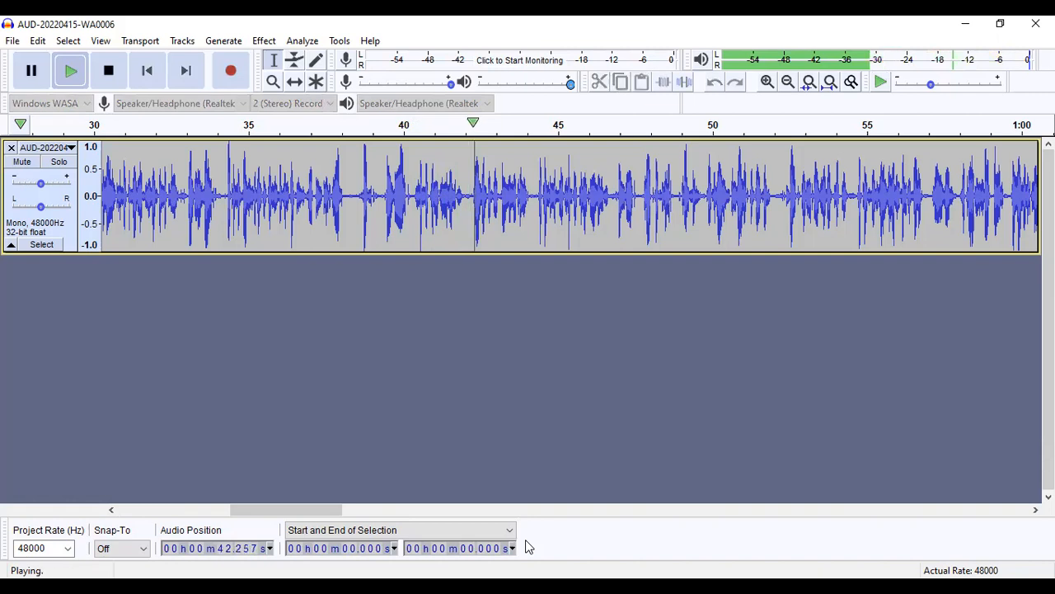
key("p")
key("p")
key("p")
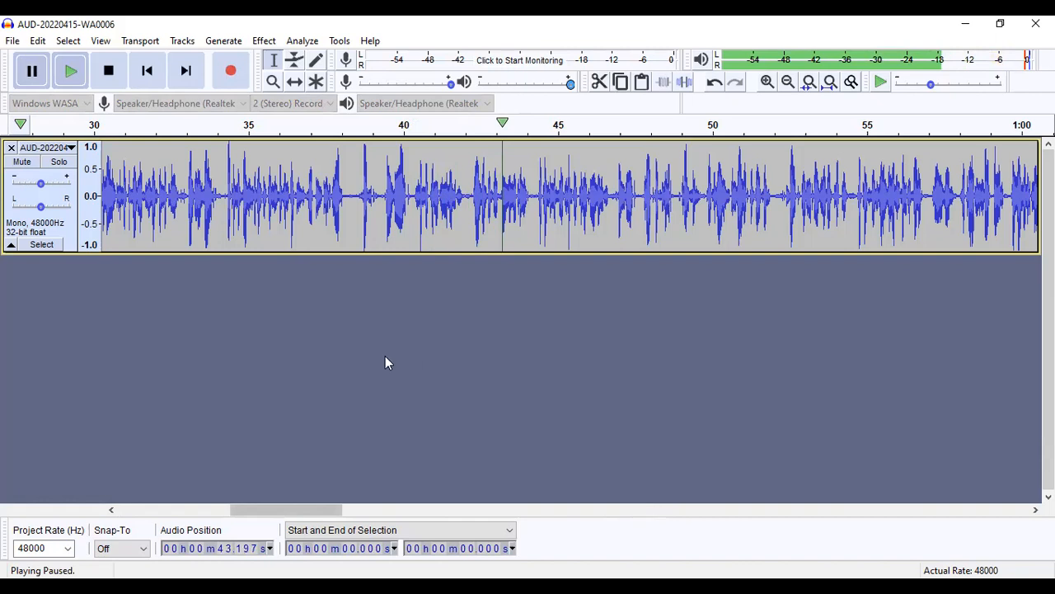
left_click(378, 132)
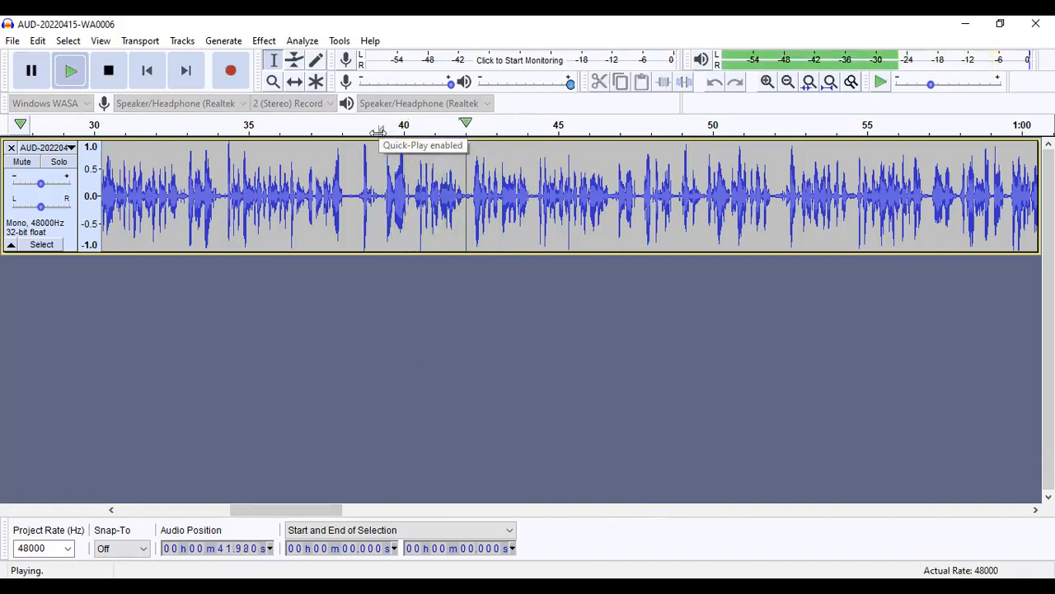
key("p")
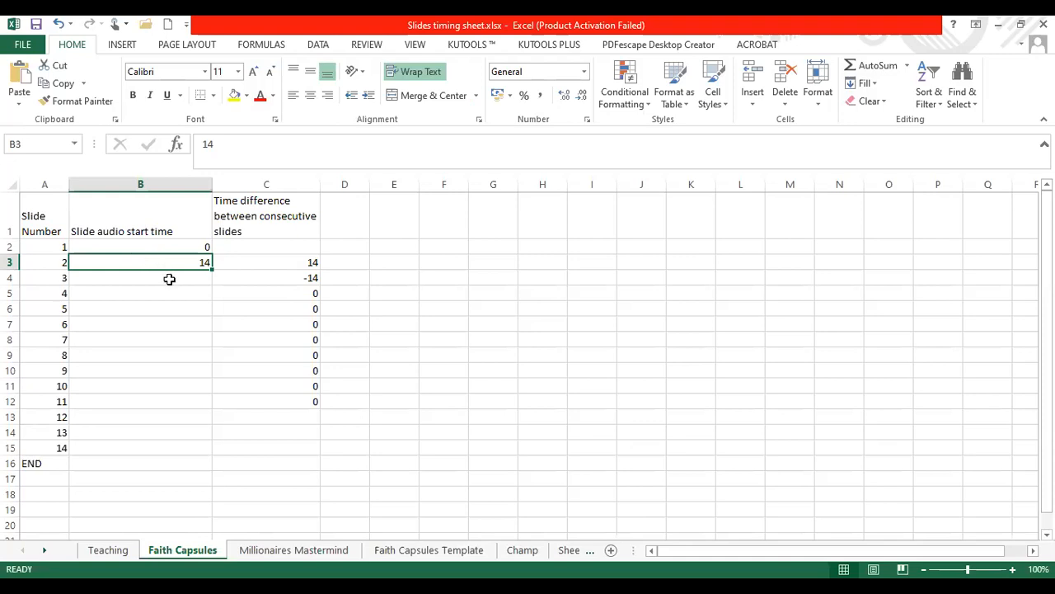
Switch to the timing sheet in Excel and enter 42 as slide 3's audio start time in B4
left_click(169, 278)
type("42")
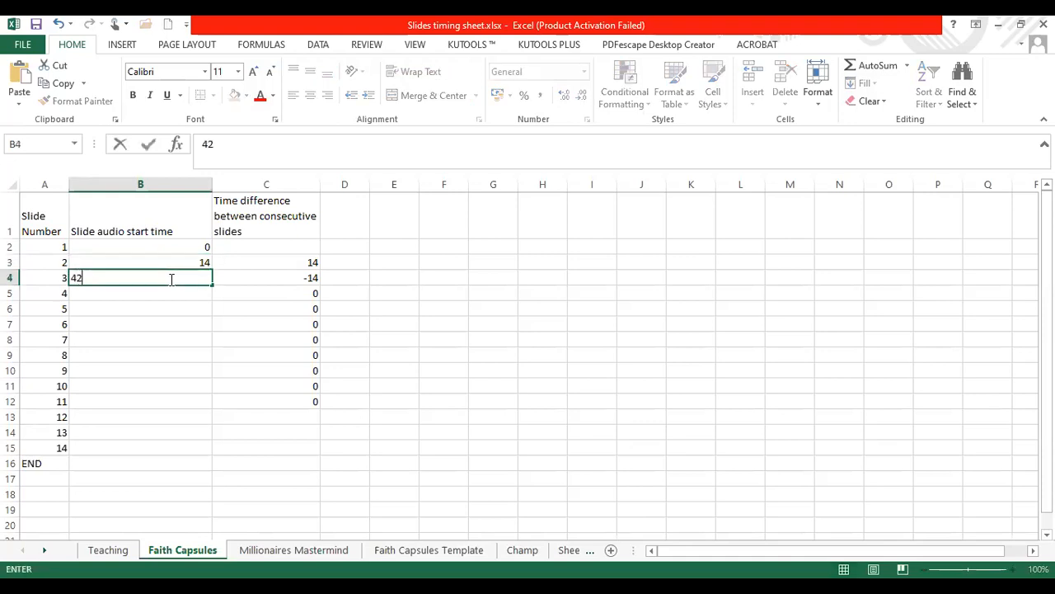
key("Return")
left_click(169, 305)
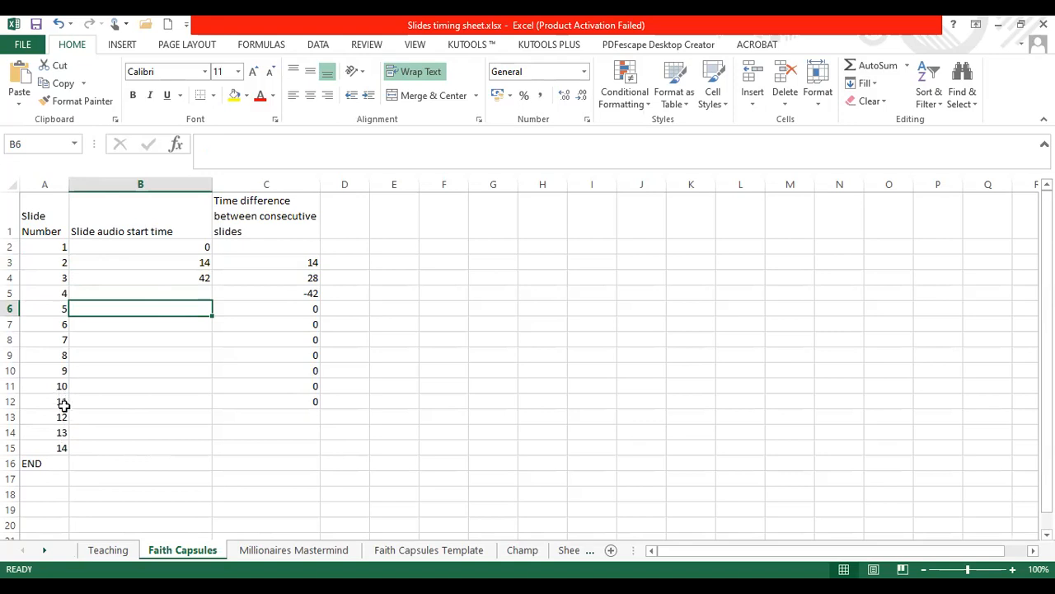
Extend the time difference formula from C12 down through C15 to cover slides 12 to 14
left_click_drag(284, 425, 289, 448)
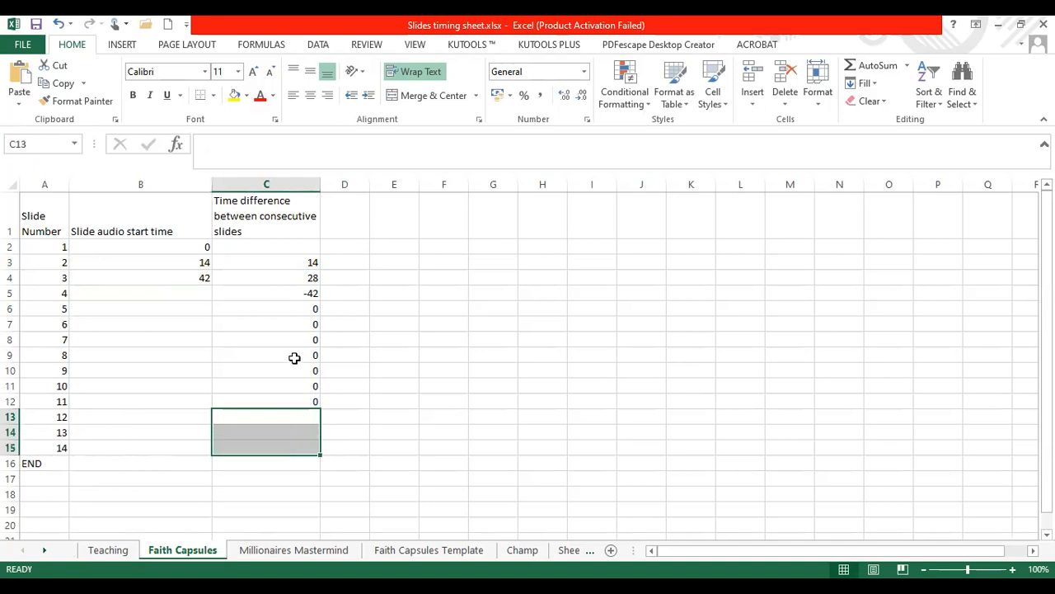
left_click(299, 399)
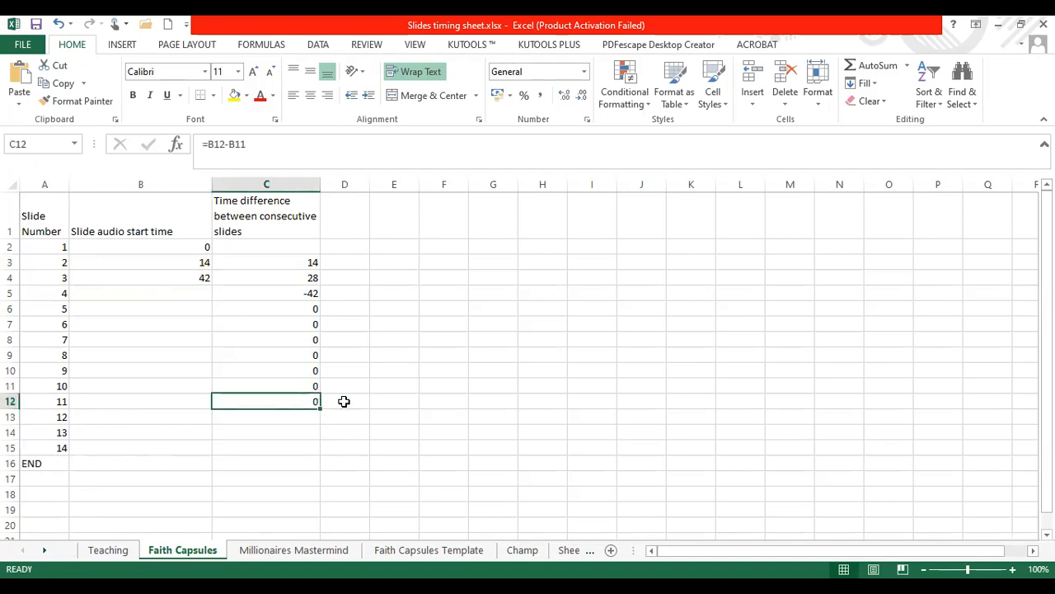
left_click_drag(317, 411, 316, 451)
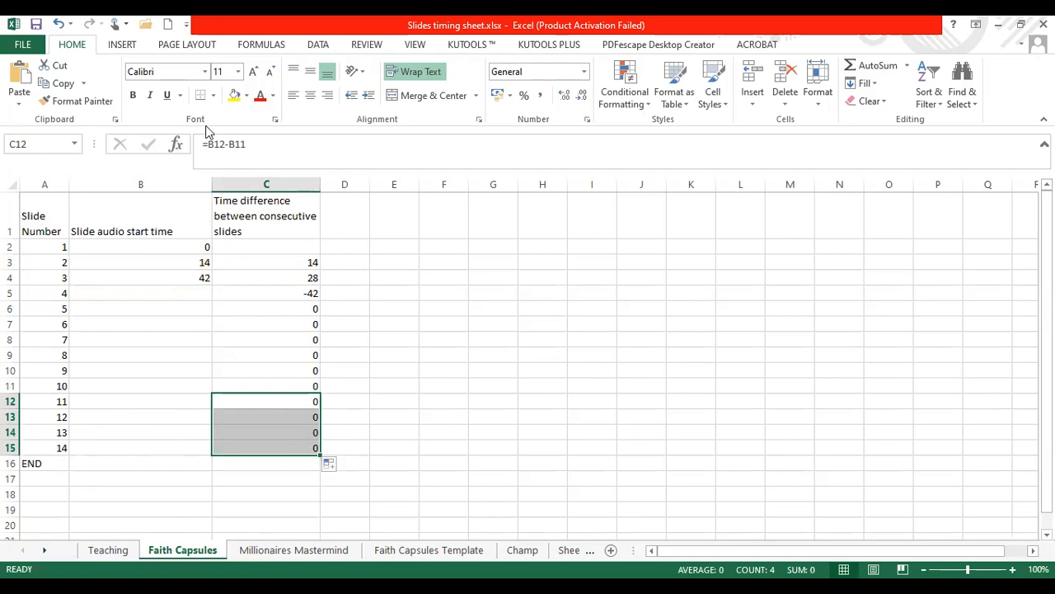
Examine the copied formulas in C15 and C14, and how C4 calculates slide 3's difference from B4 and B3
left_click(296, 448)
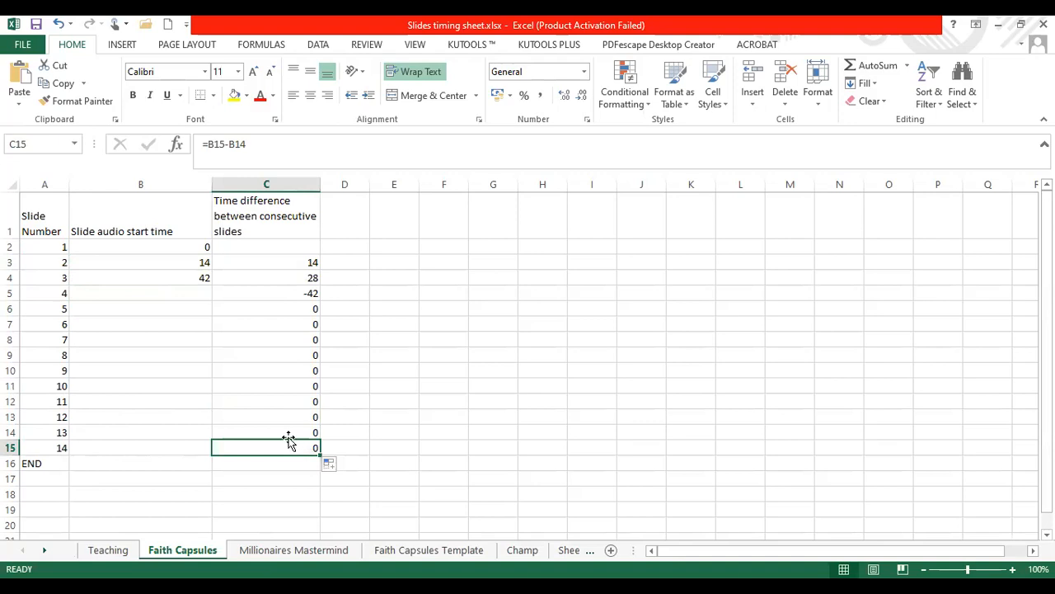
left_click(282, 432)
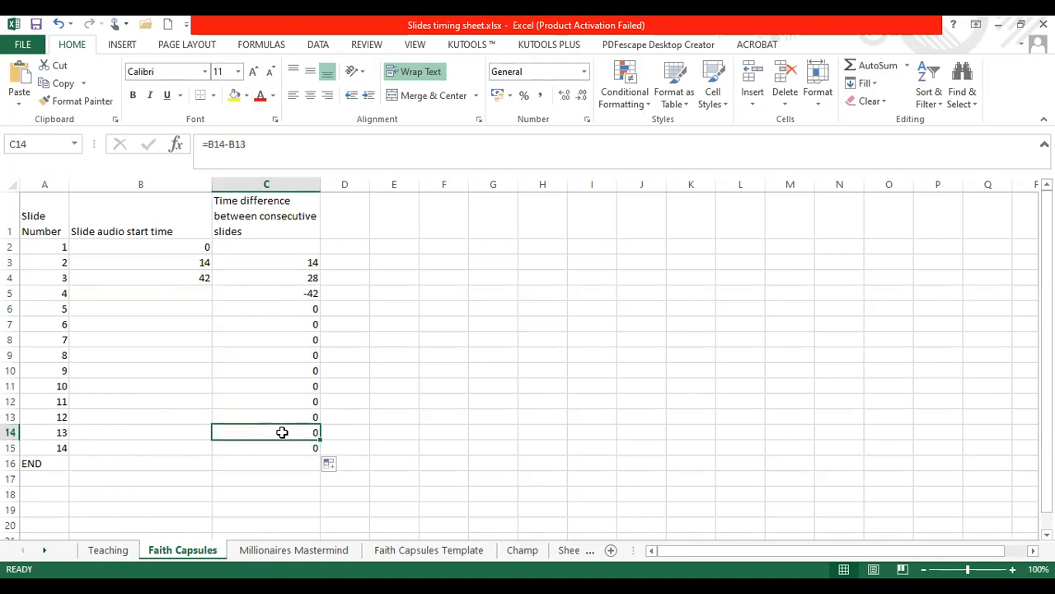
left_click(202, 278)
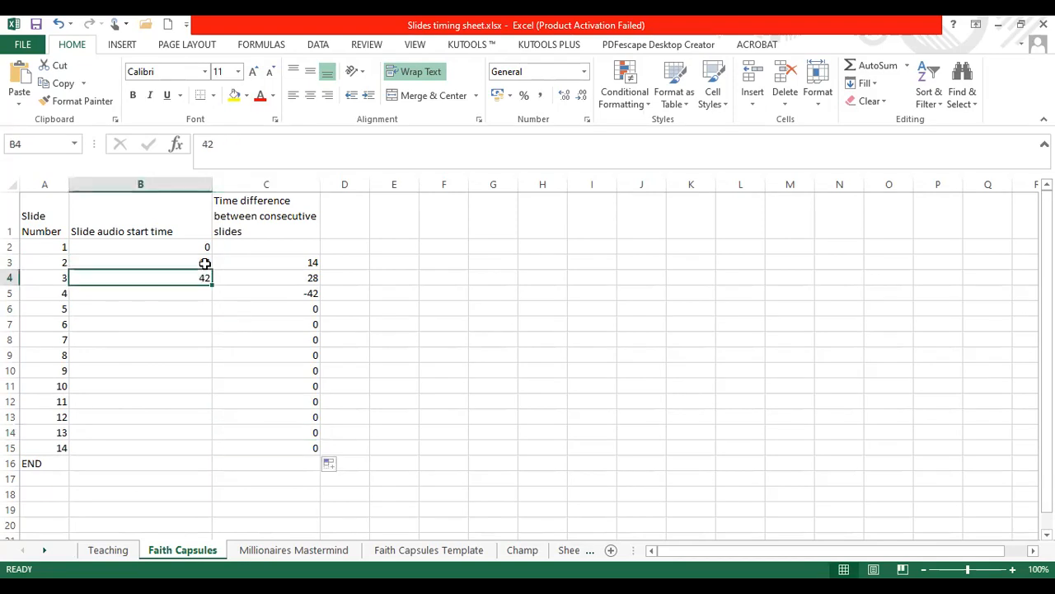
left_click(205, 262)
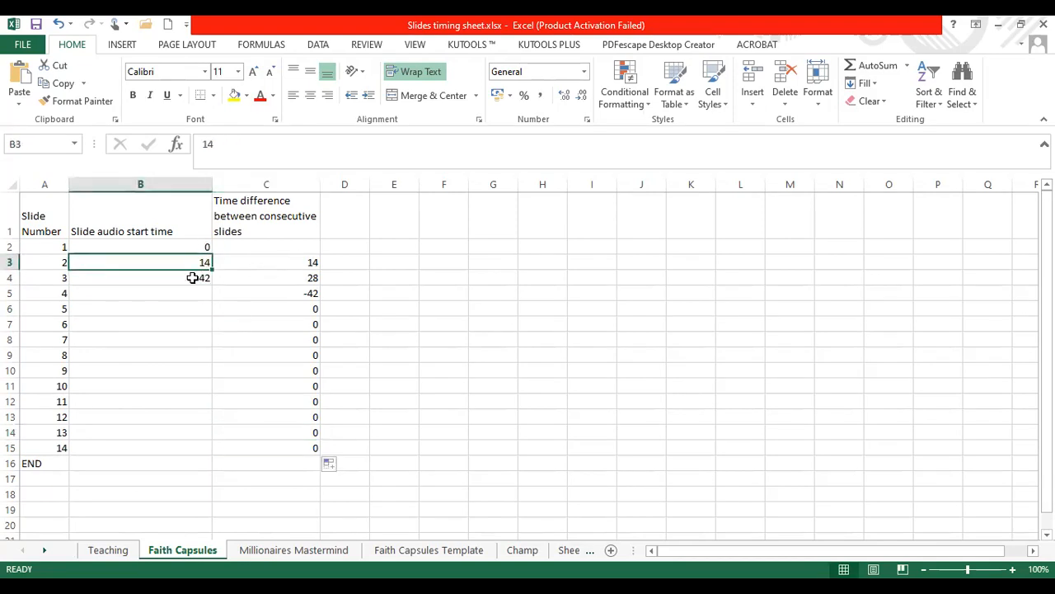
left_click(313, 279)
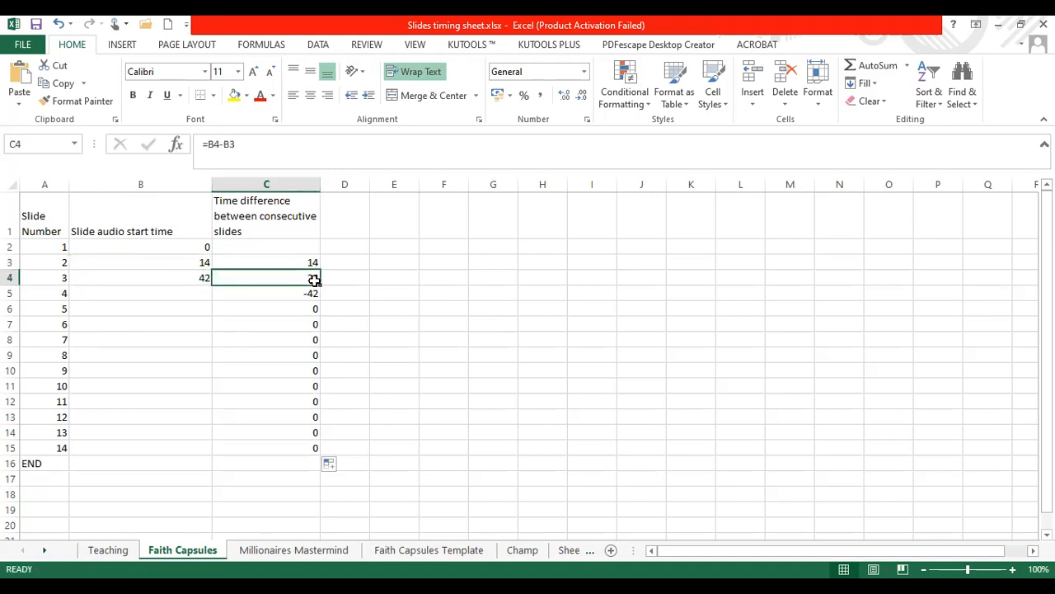
left_click(198, 290)
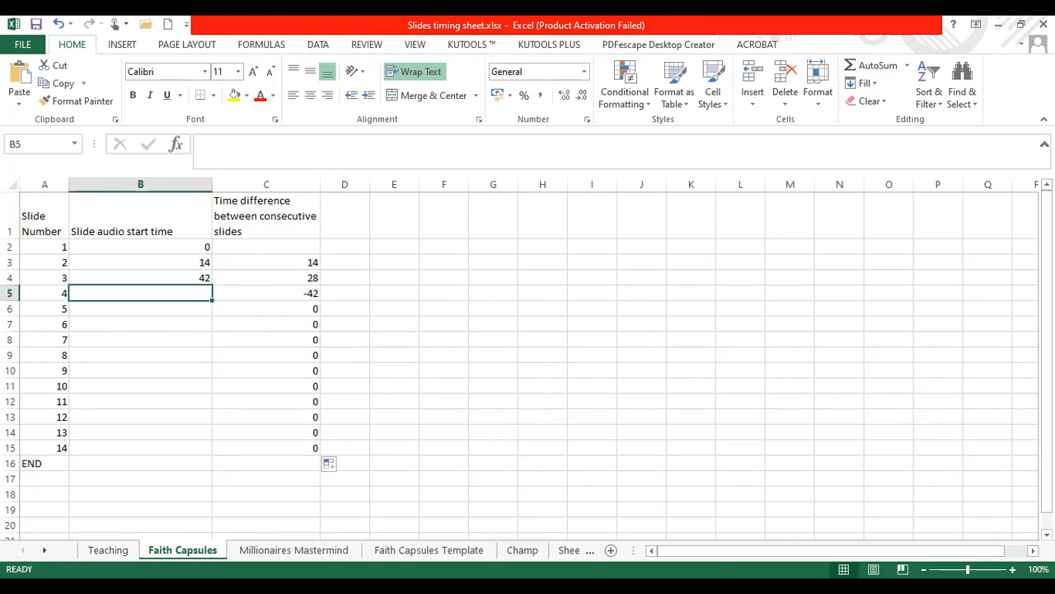
Compare the paused playback position in Audacity with slide 8's start time recorded in the Excel timing sheet
key("alt+Tab")
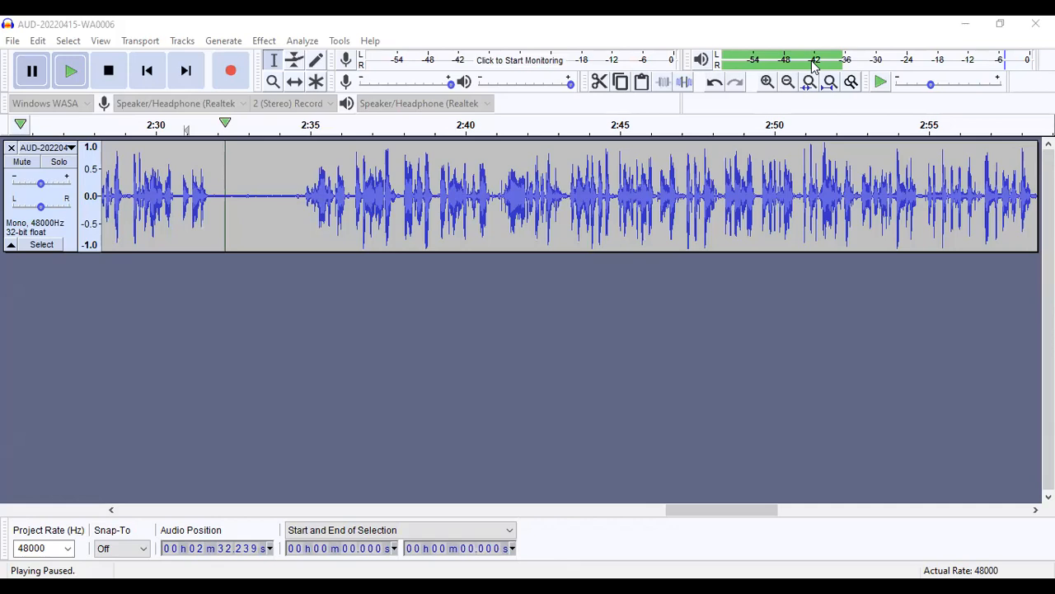
key("alt+Tab")
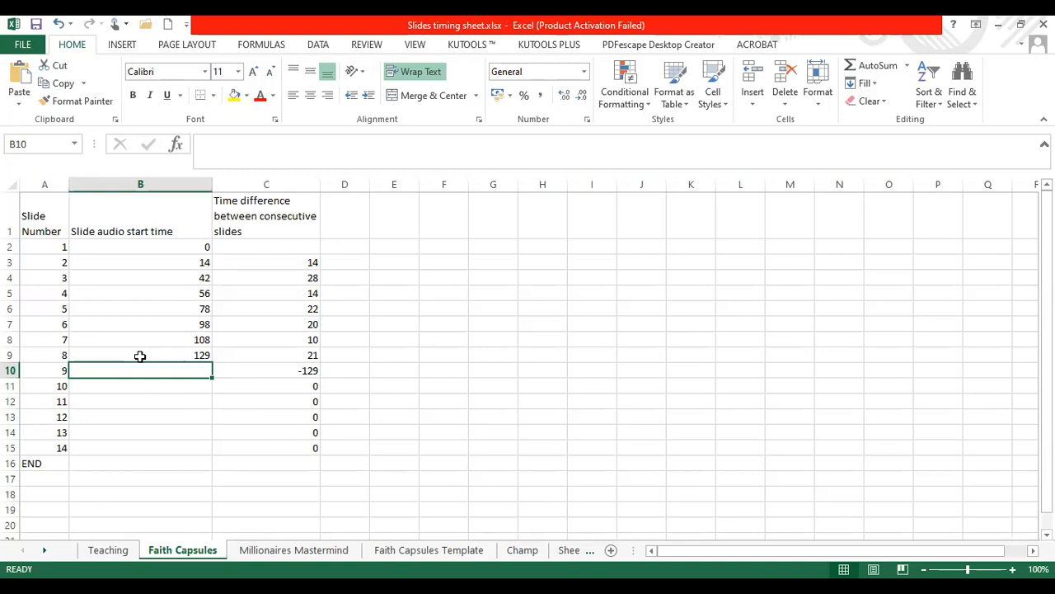
left_click(142, 356)
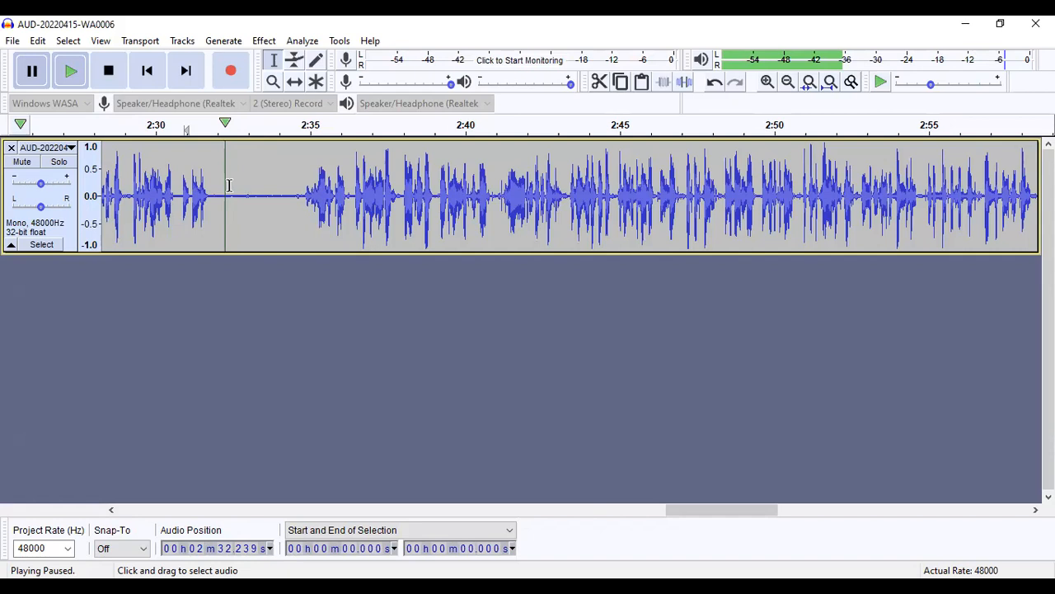
Select the silent stretch from about 2:32 to 2:34 in the Audacity track and view the available editing commands
left_click_drag(226, 189, 280, 199)
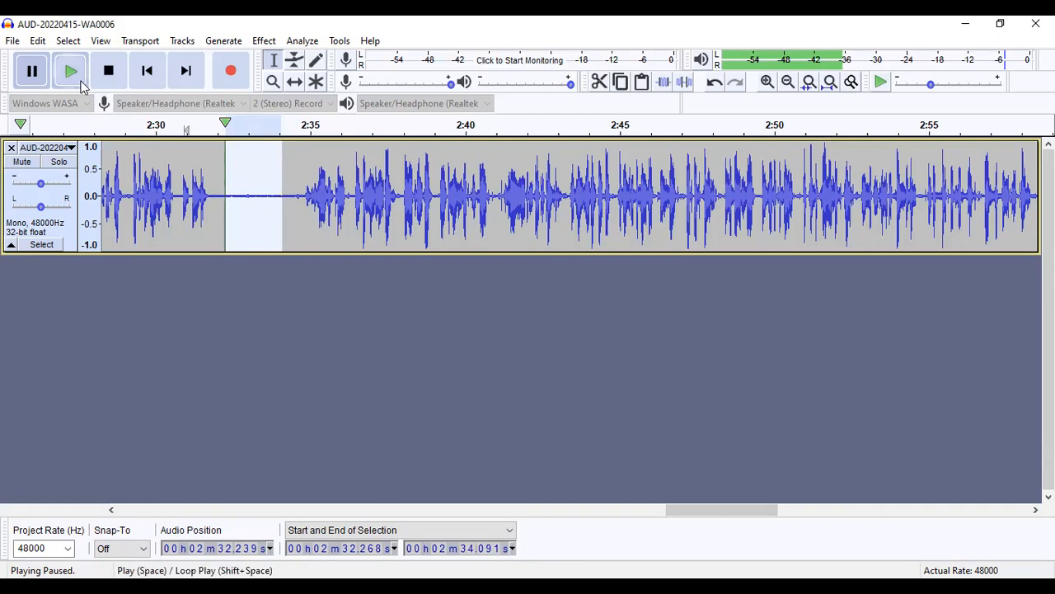
left_click(36, 41)
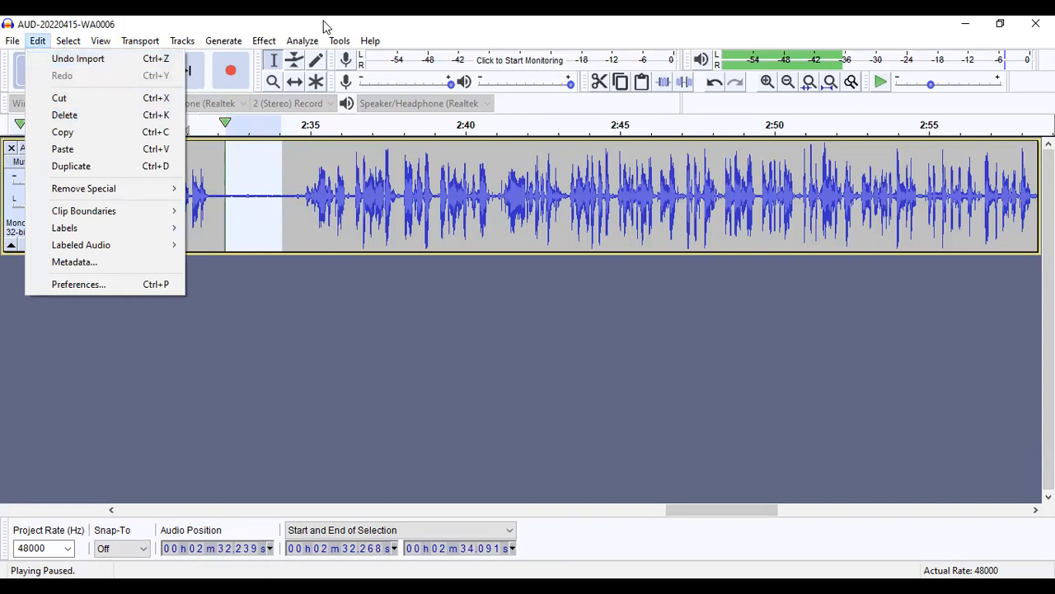
left_click(295, 24)
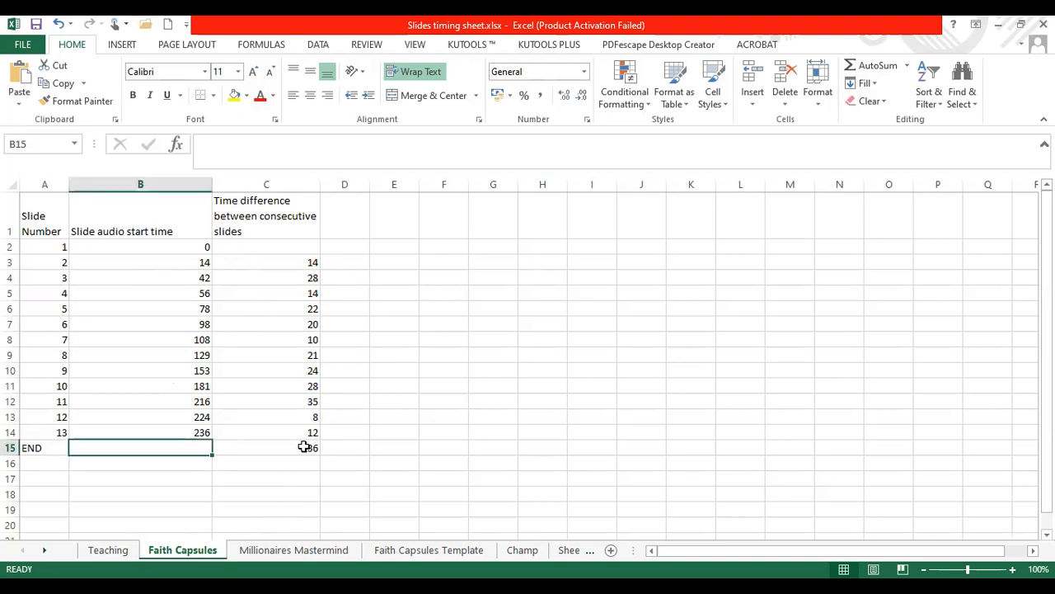
Compare the slide 13 and END rows of the timing sheet with PowerPoint's last slide and the final playback position in Audacity
left_click(29, 446)
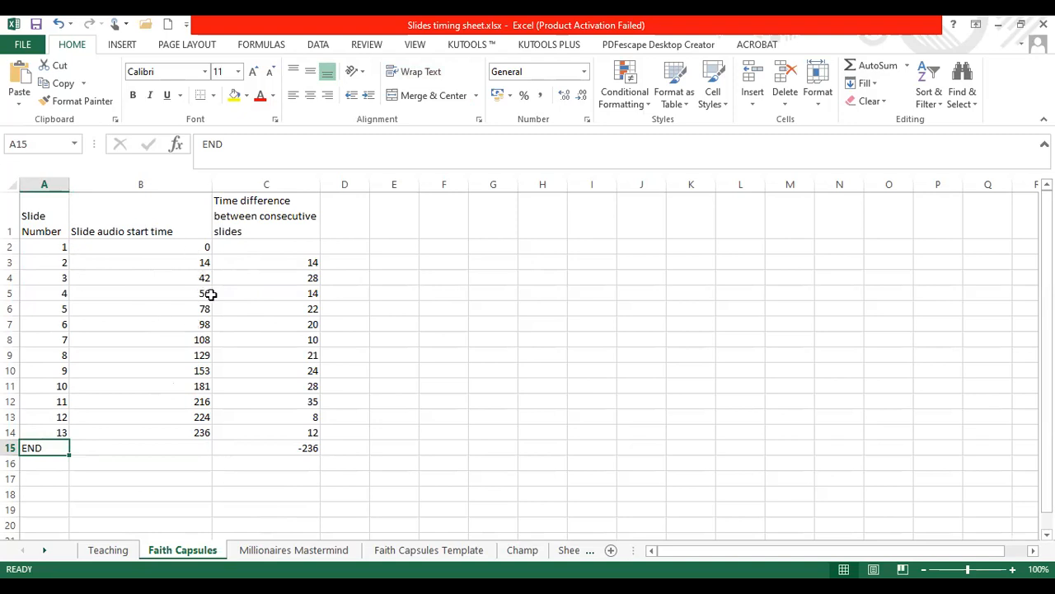
left_click(61, 431)
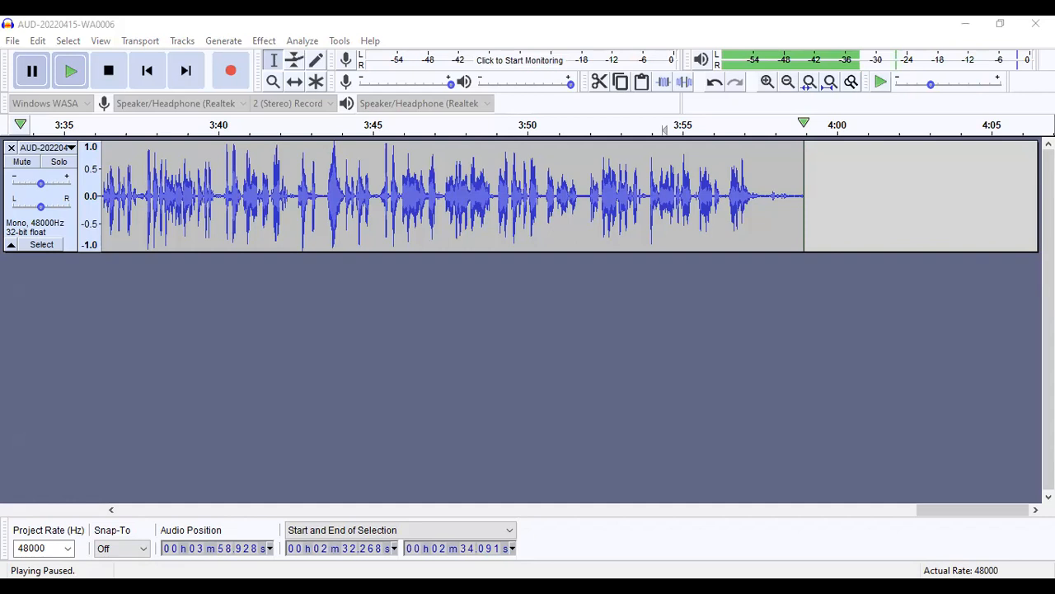
key("alt+Tab")
key("alt+Tab")
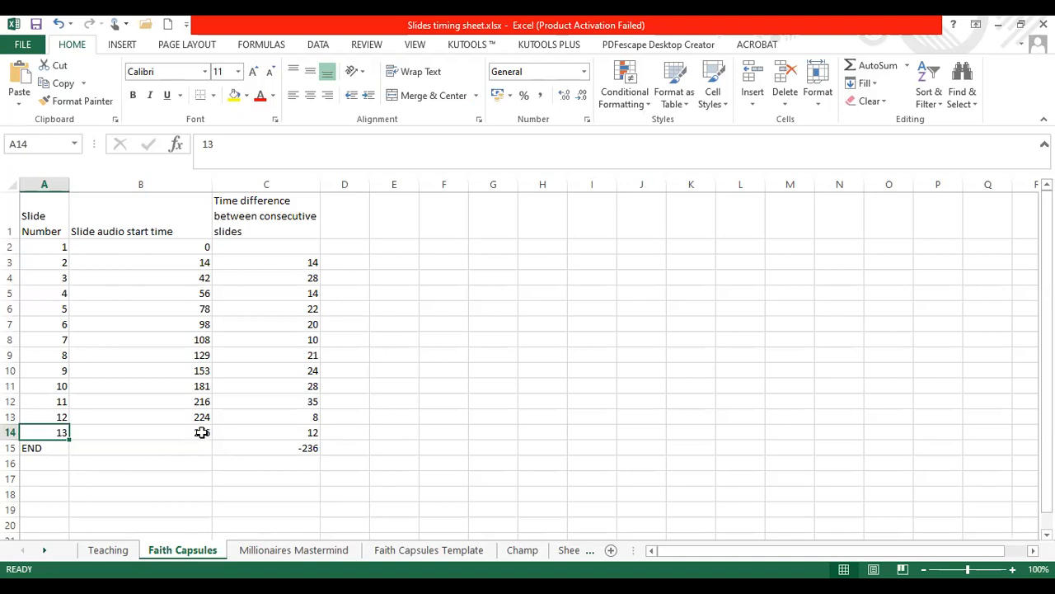
left_click(203, 432)
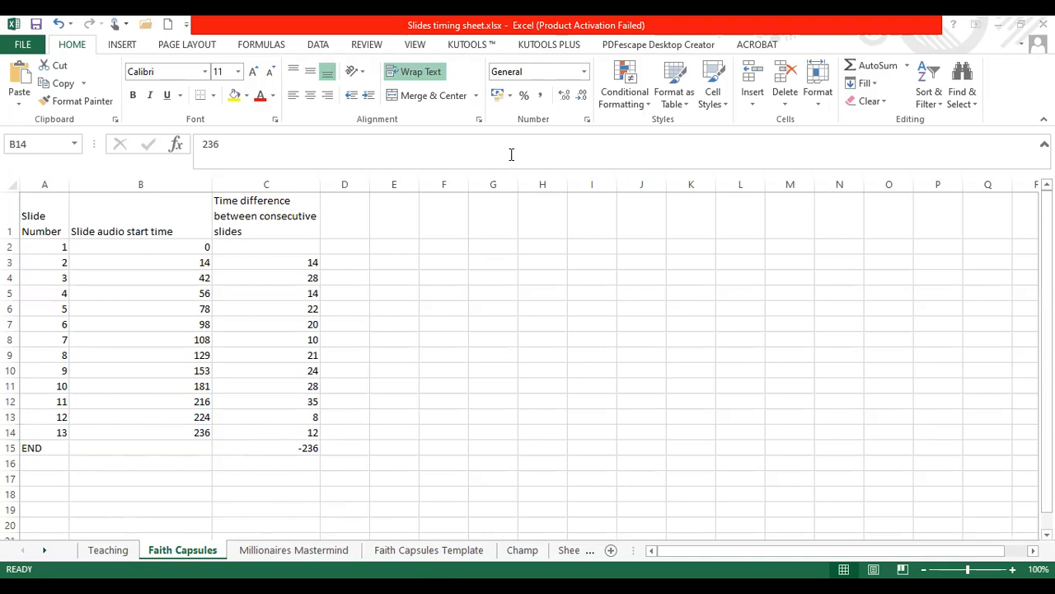
key("alt+Tab")
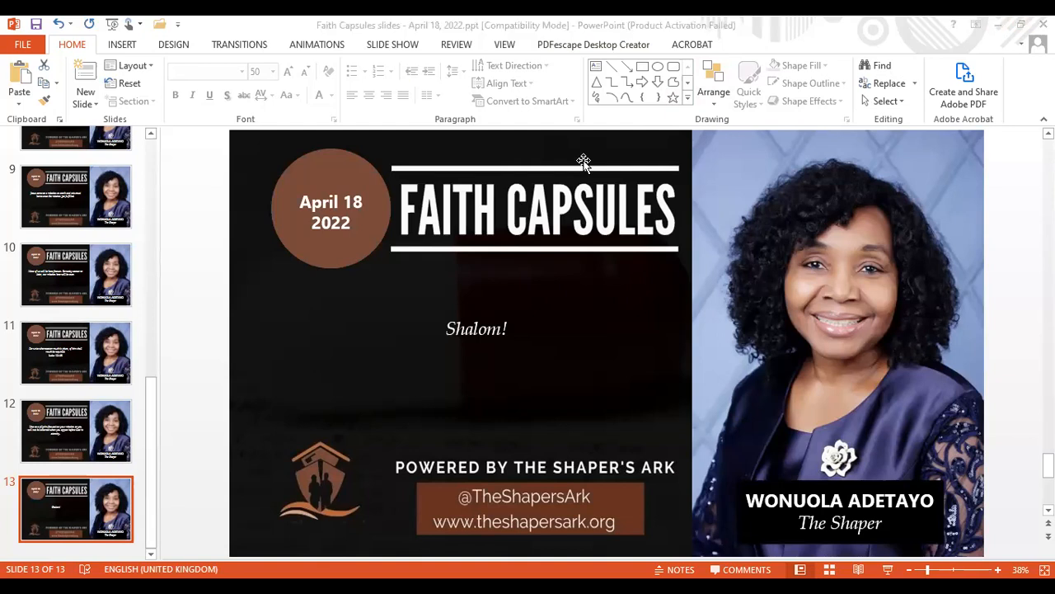
key("alt+Tab")
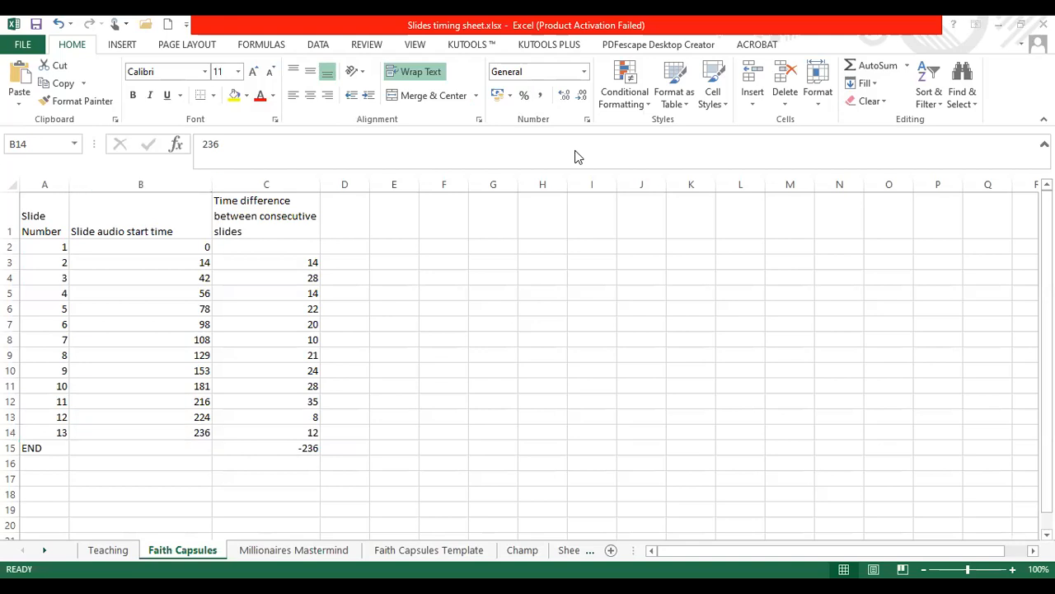
key("alt+Tab")
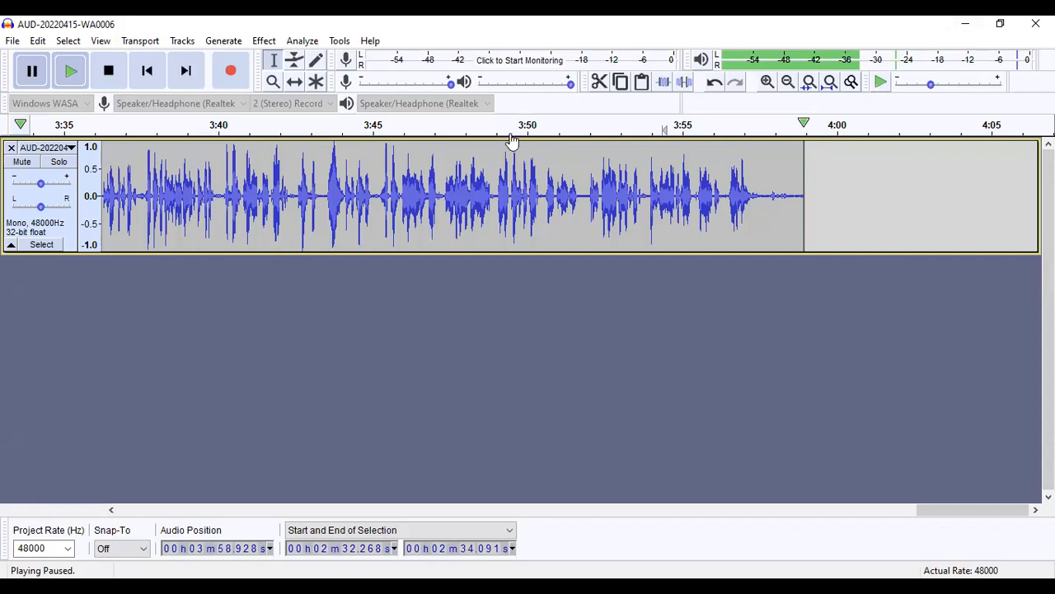
Return to the timing sheet in Excel and enter 238 as the audio end time in B15 of the END row
key("alt+Tab")
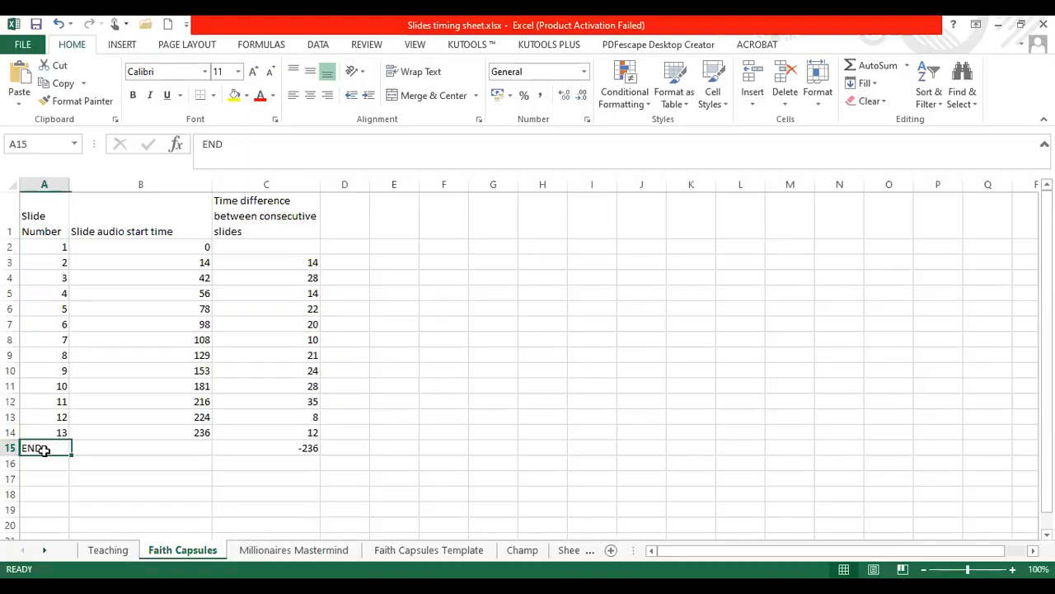
left_click(137, 460)
left_click(133, 446)
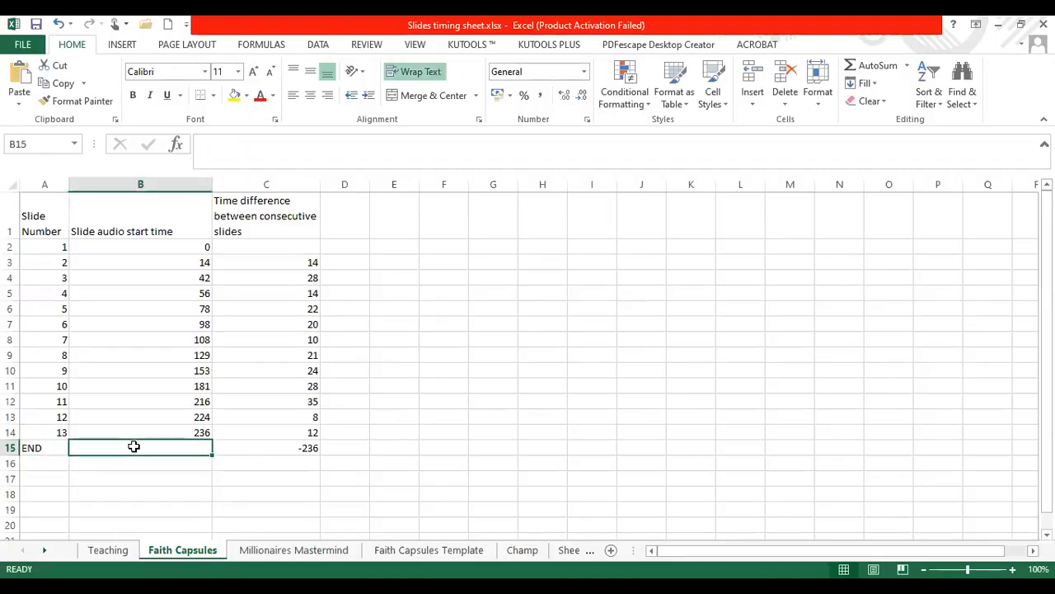
type("238")
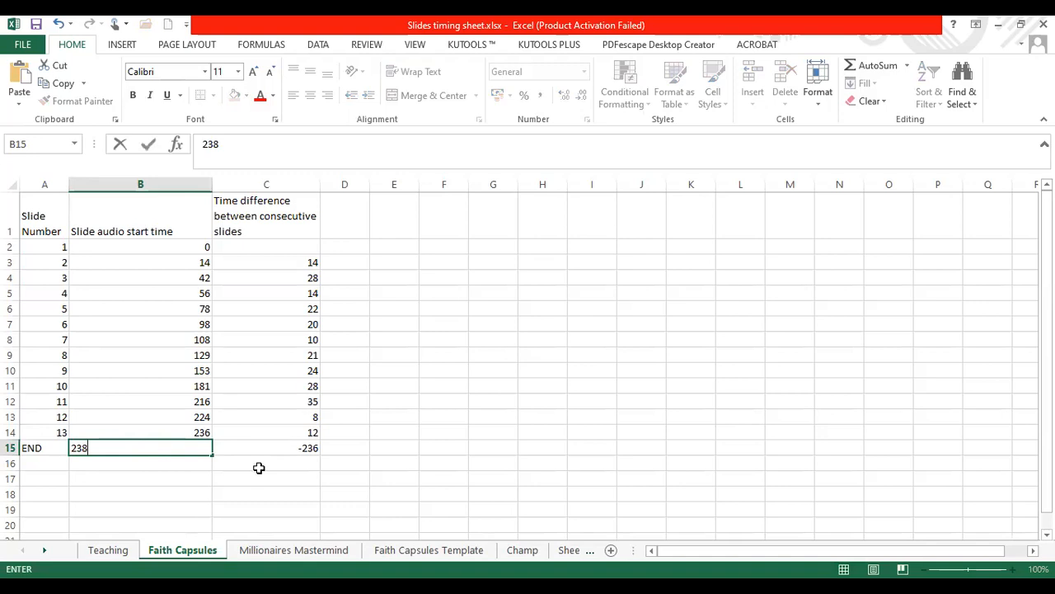
left_click(259, 468)
Examine the time differences between consecutive slides in C3:C15, starting with the value in C3
left_click_drag(310, 260, 316, 446)
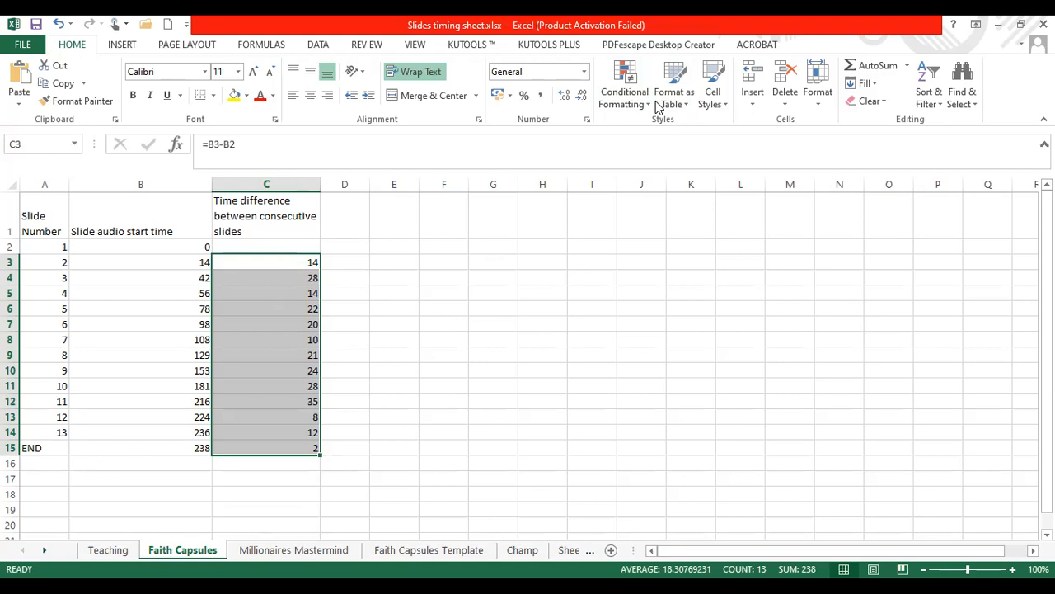
left_click(265, 262)
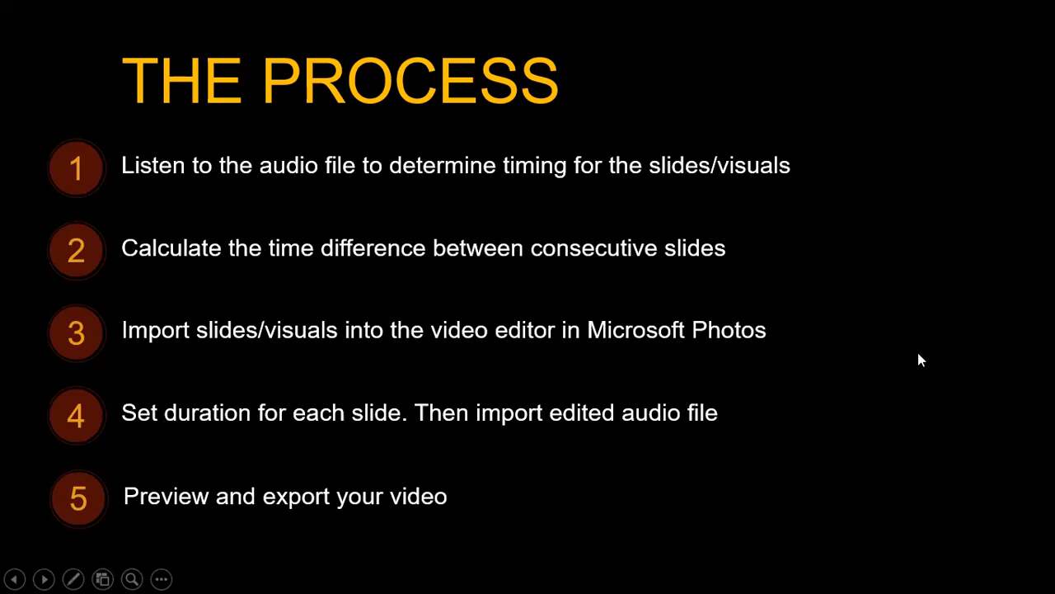
left_click(937, 360)
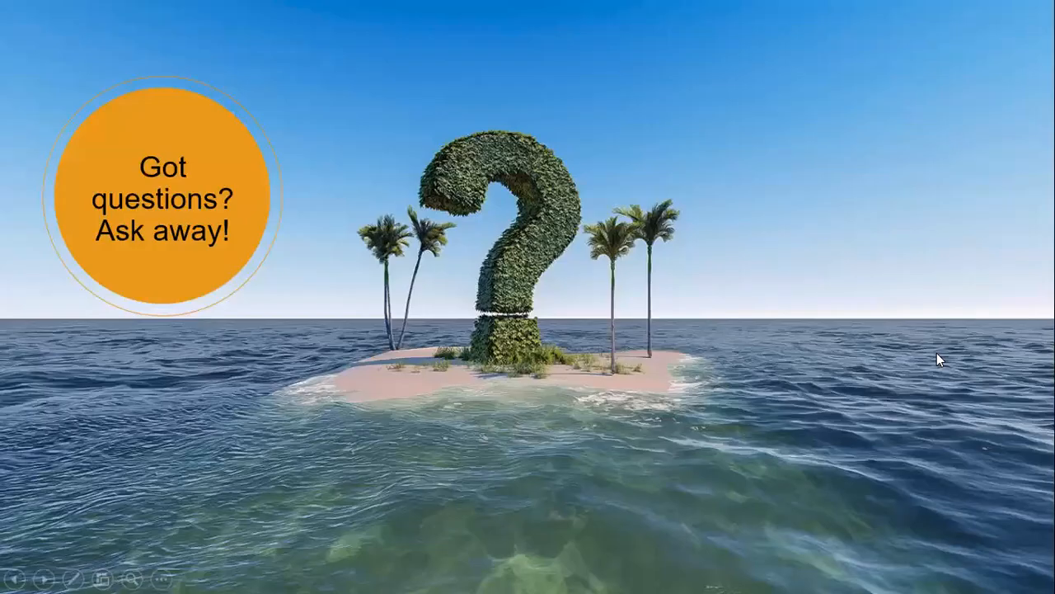